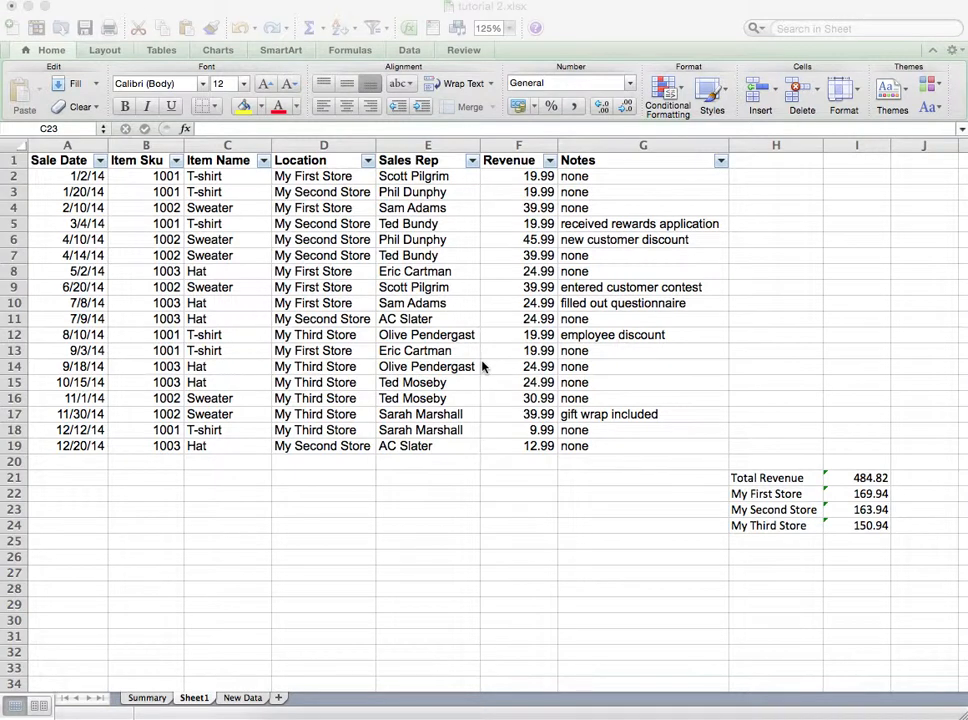
Step: Inspect the revenue summary labels and formulas below the sales table on Sheet1
click(759, 478)
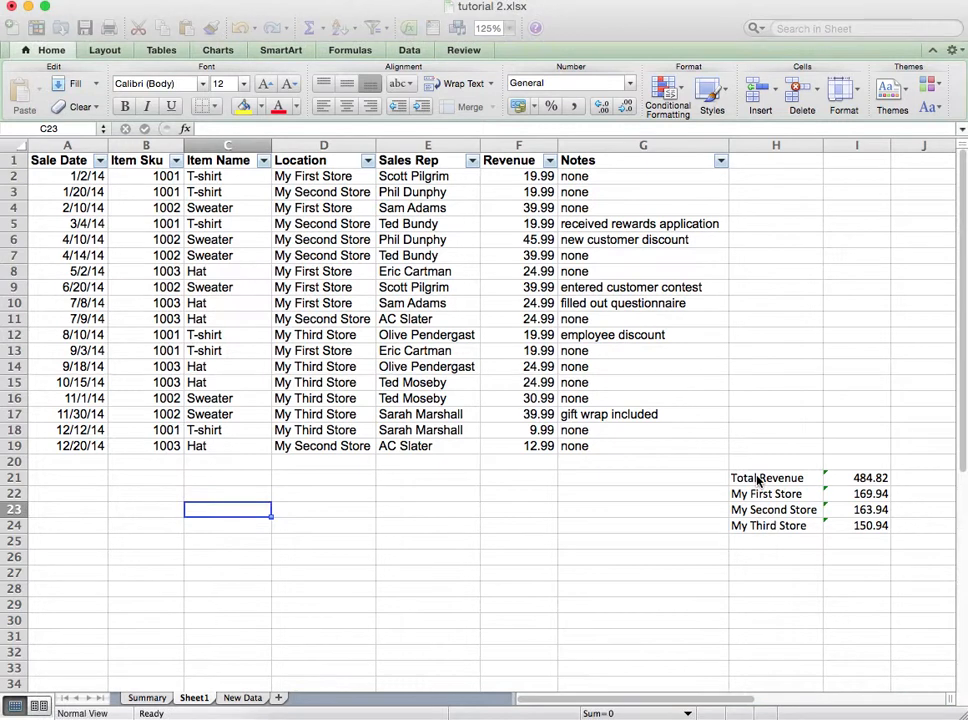
click(760, 479)
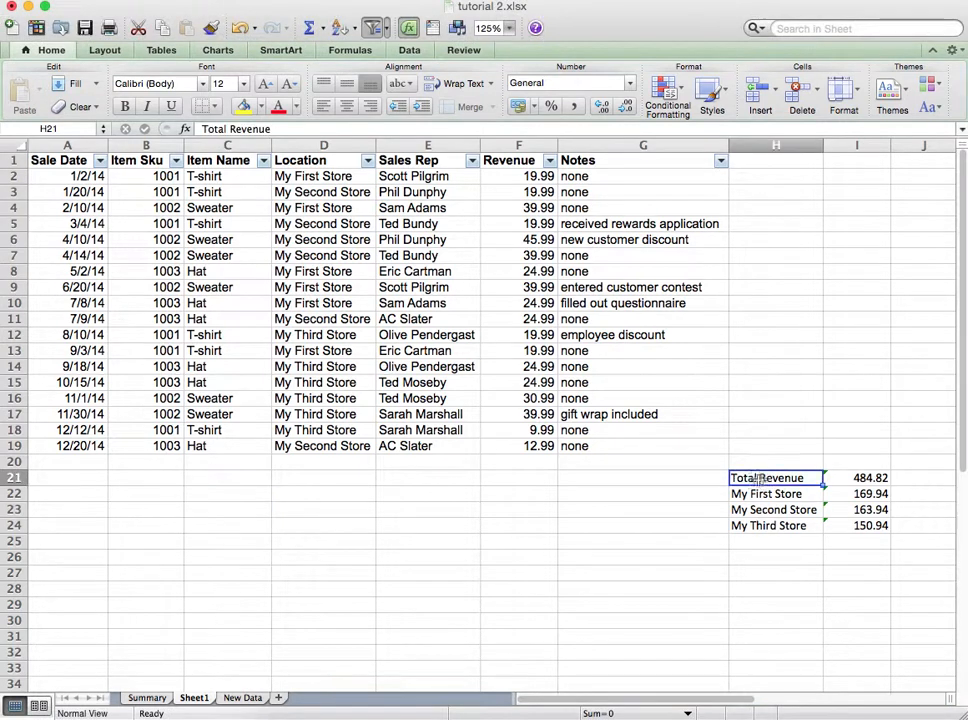
click(835, 484)
key(Down)
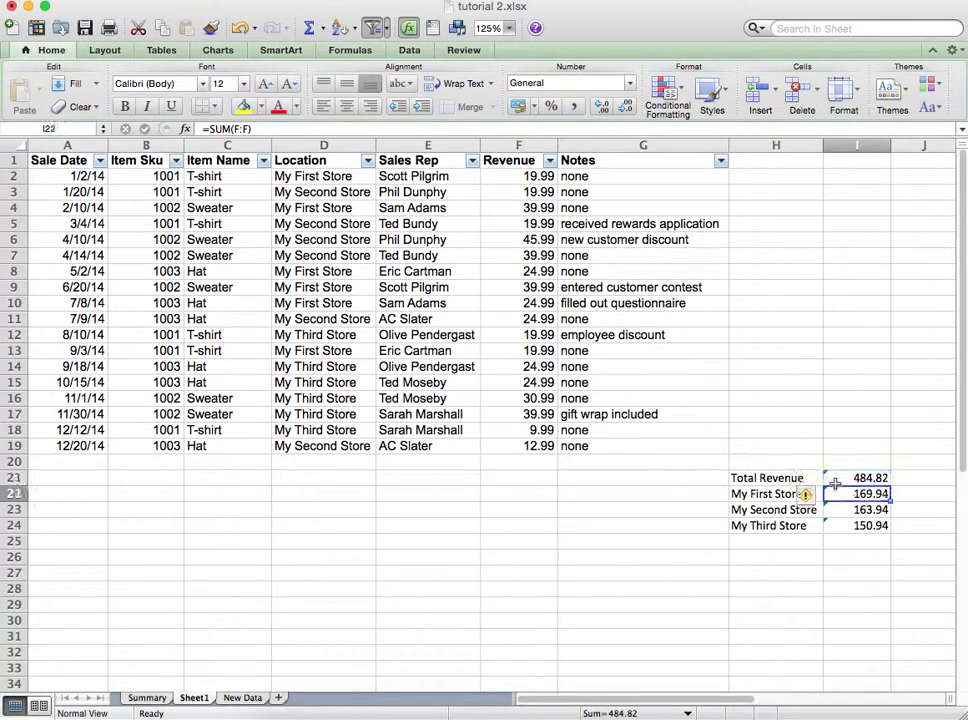
click(778, 494)
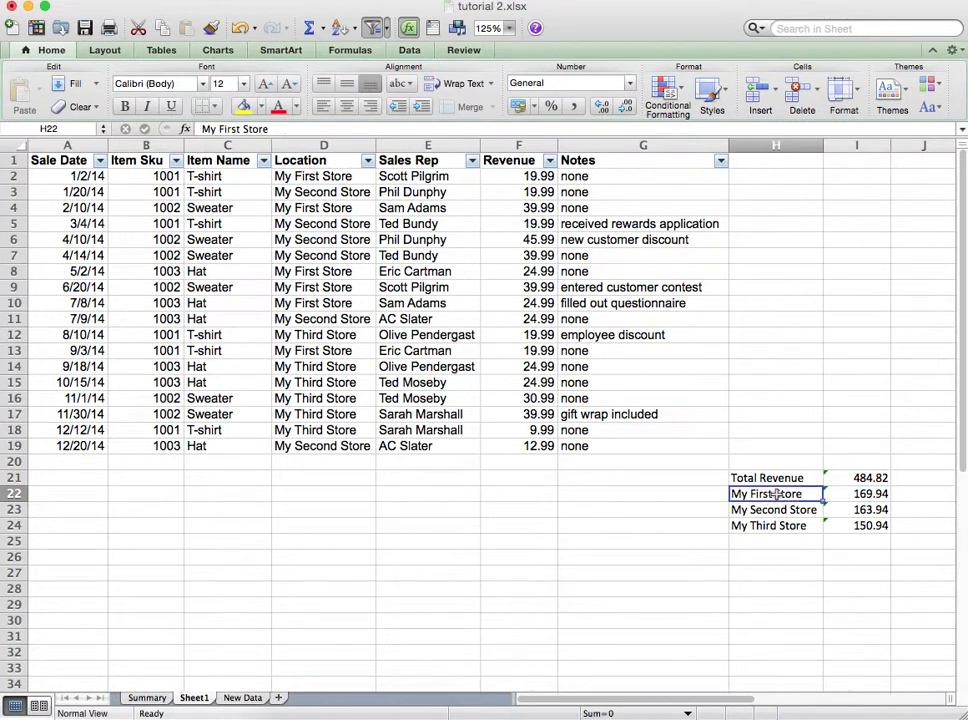
key(Down)
key(Down)
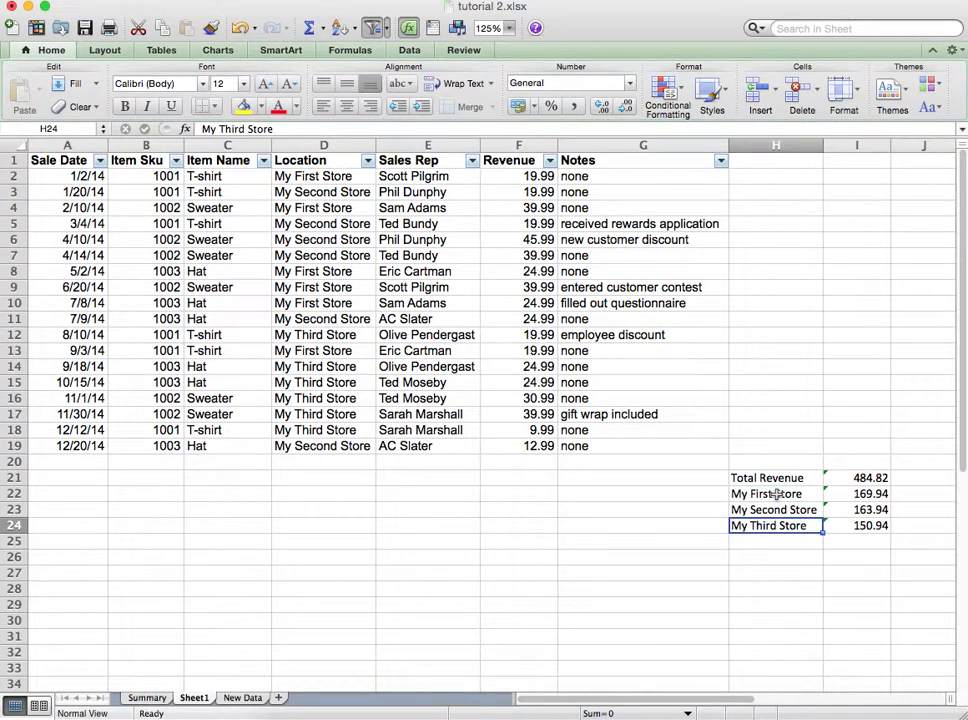
click(778, 494)
key(Down)
key(Down)
key(Up)
key(Up)
key(Up)
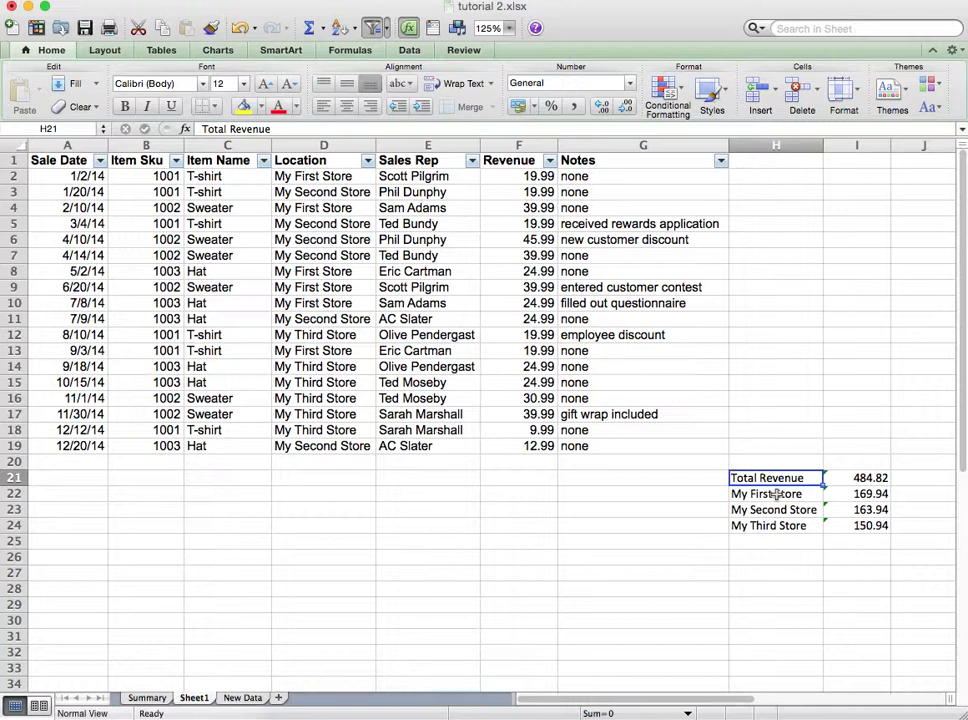
Step: Copy the summary block H21:I24 and paste it into cell A1 of the Summary sheet
key(shift+Down)
key(shift+Down)
key(shift+Down)
key(shift+Right)
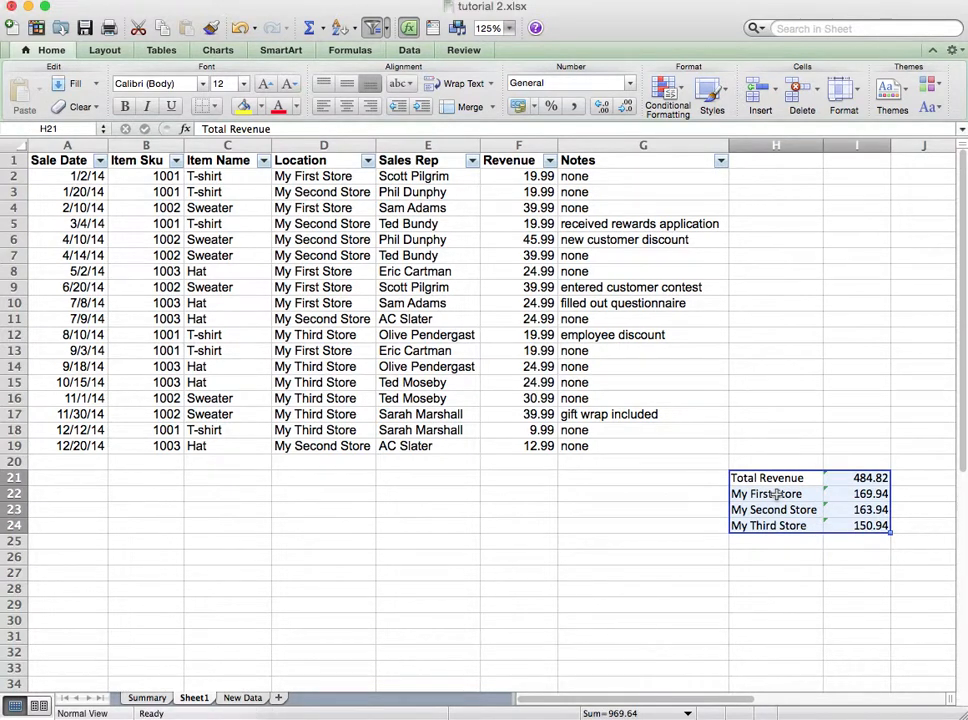
key(super+c)
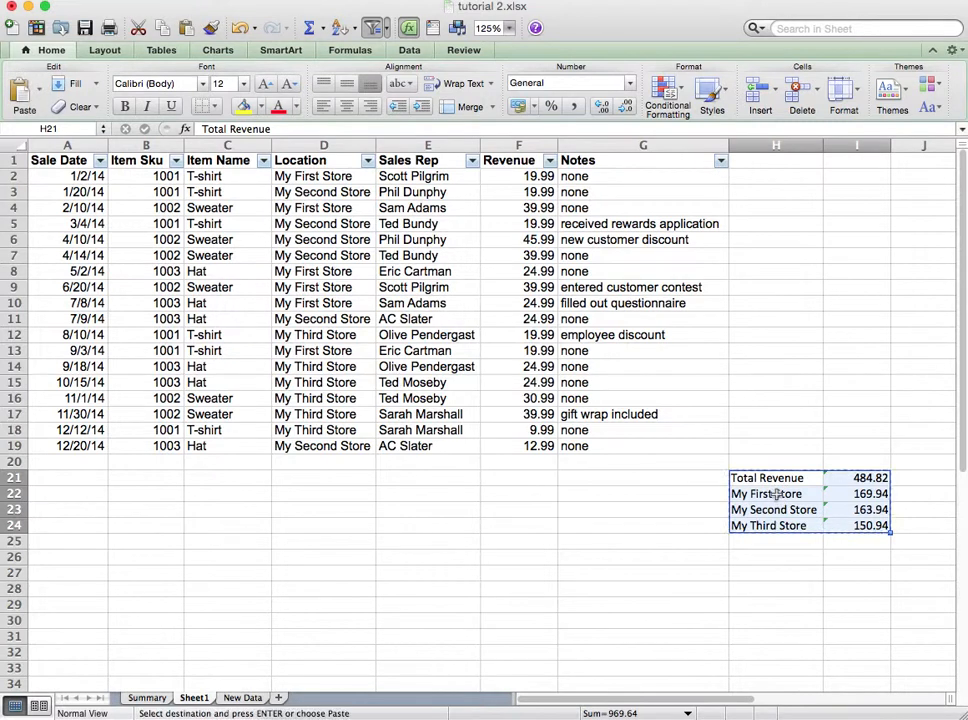
click(150, 698)
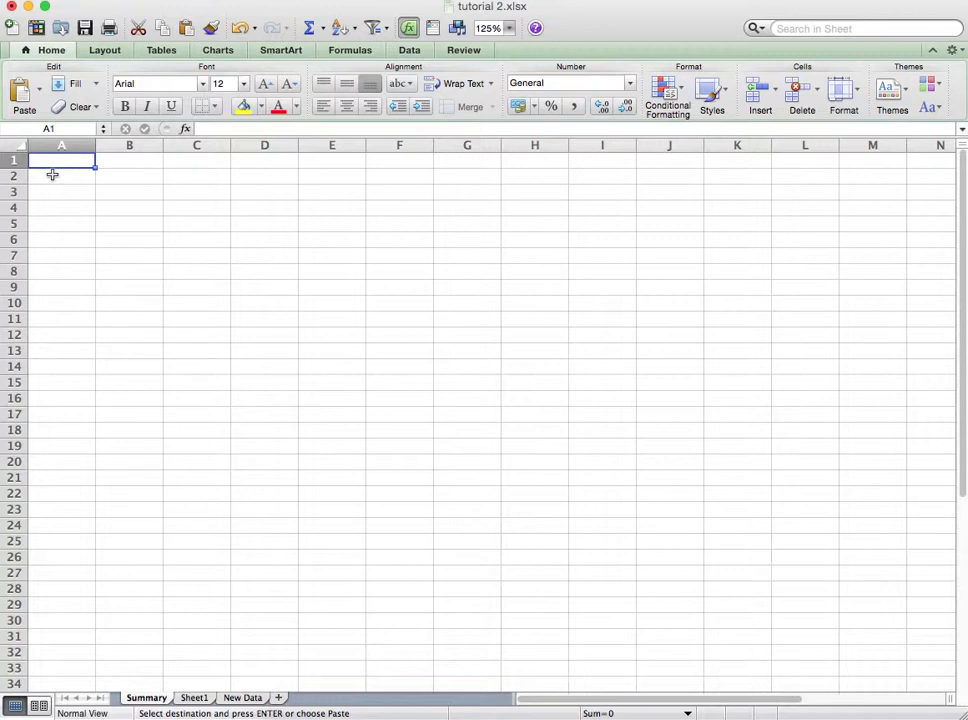
key(Return)
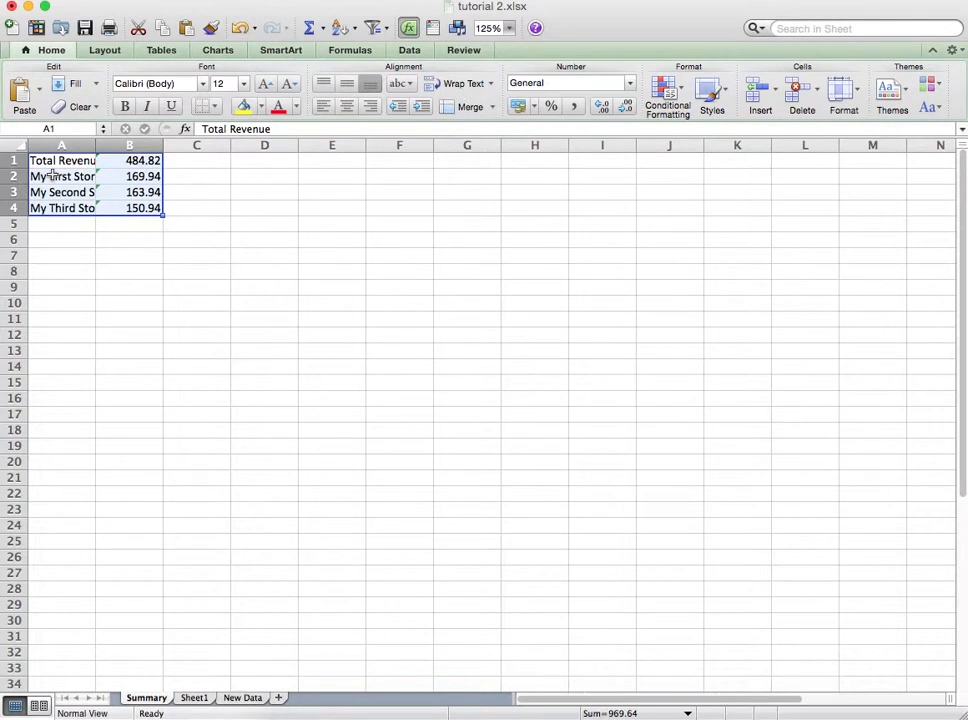
Step: Autofit column A's width to fit the pasted store labels
double_click(95, 144)
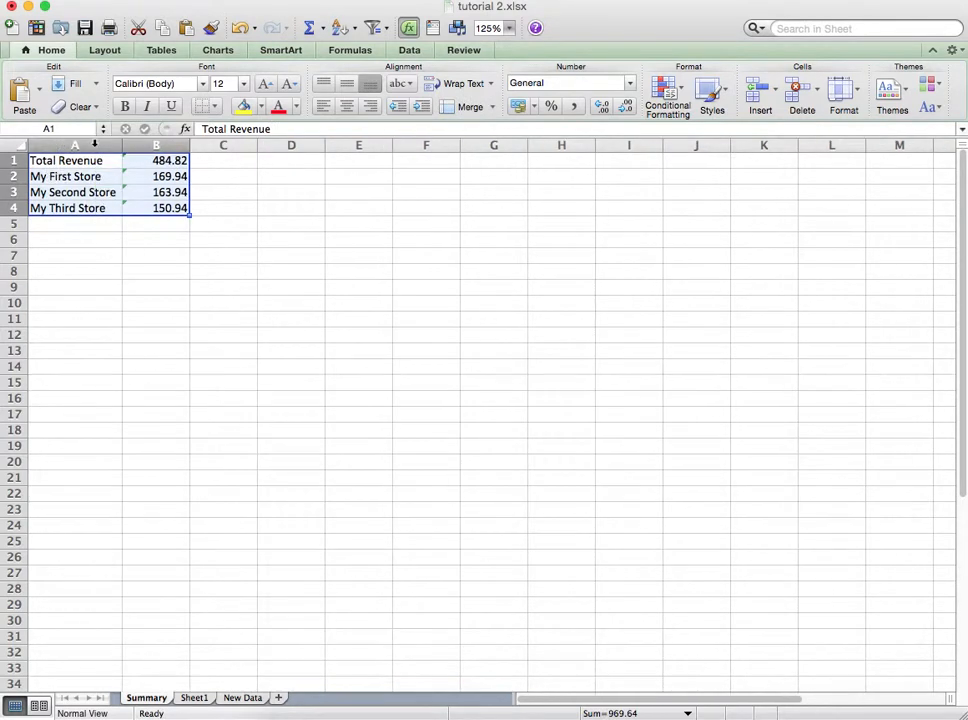
click(118, 161)
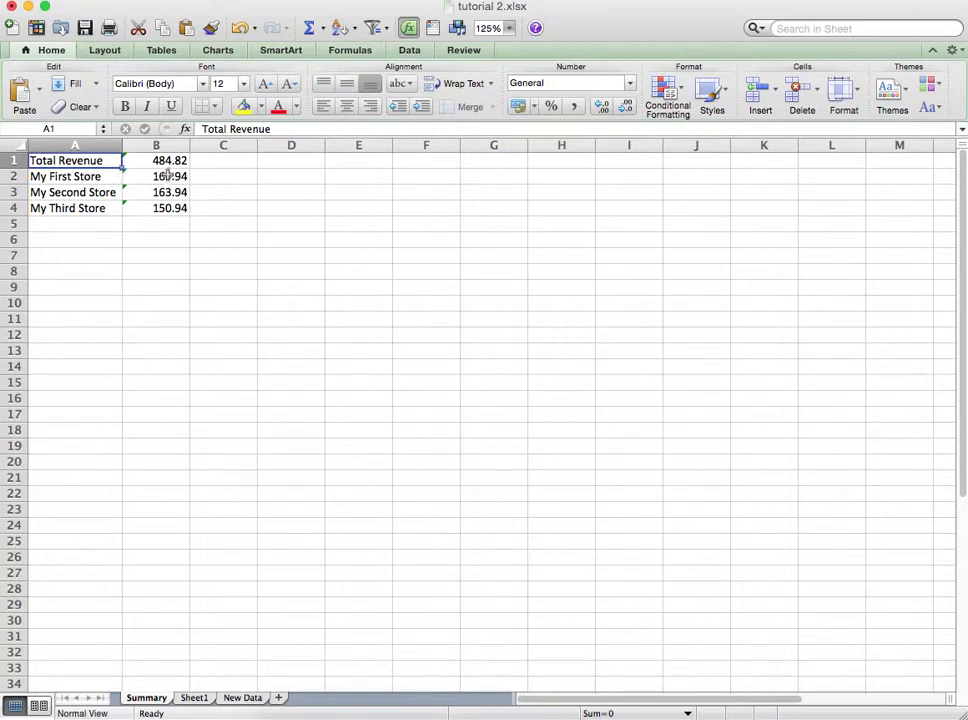
click(165, 161)
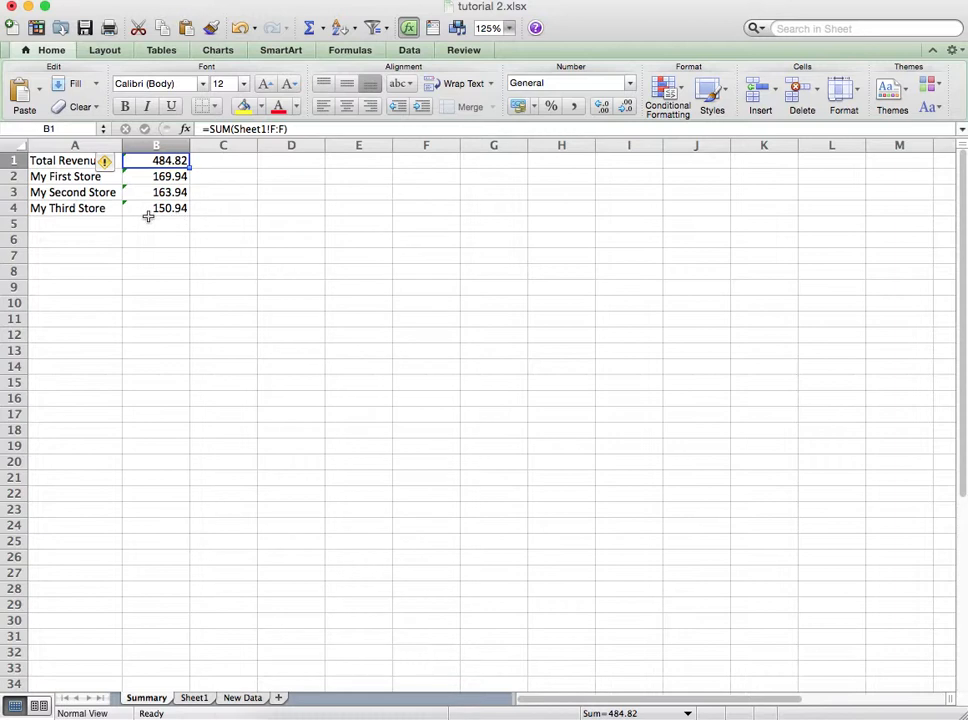
Step: Examine the error warning on the totals in B1:B4 and the Revenue column they reference on Sheet1
drag(157, 161, 154, 207)
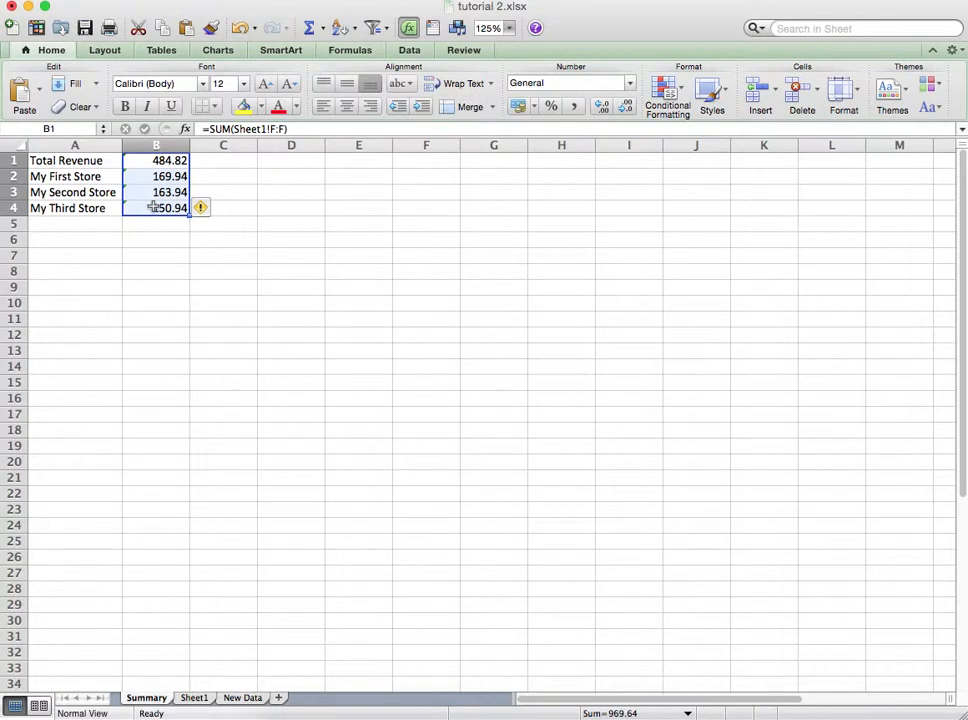
click(200, 207)
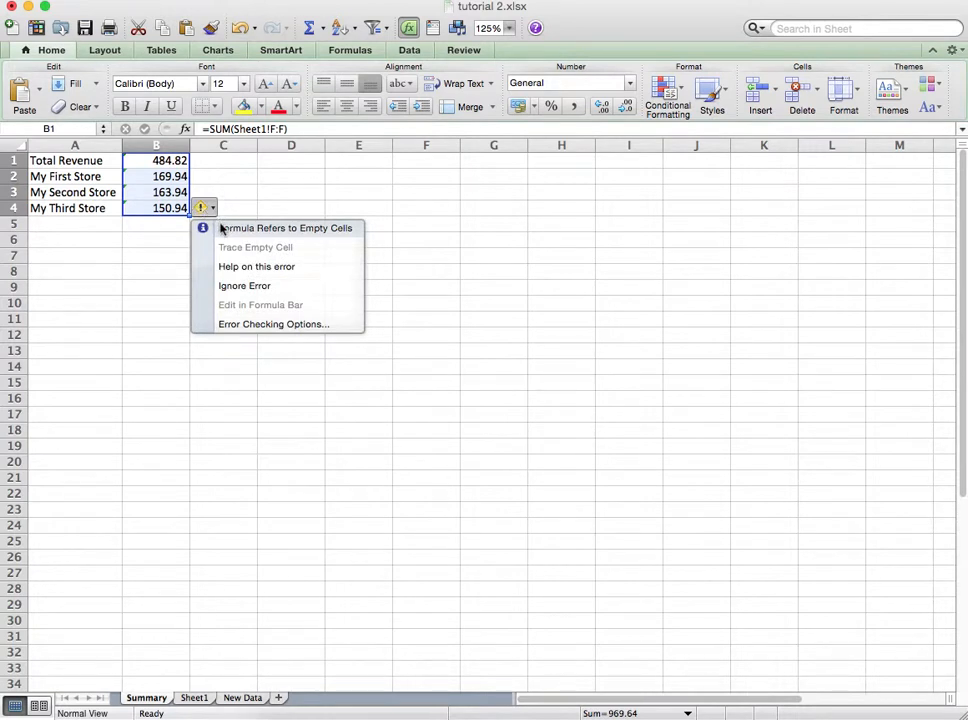
click(196, 560)
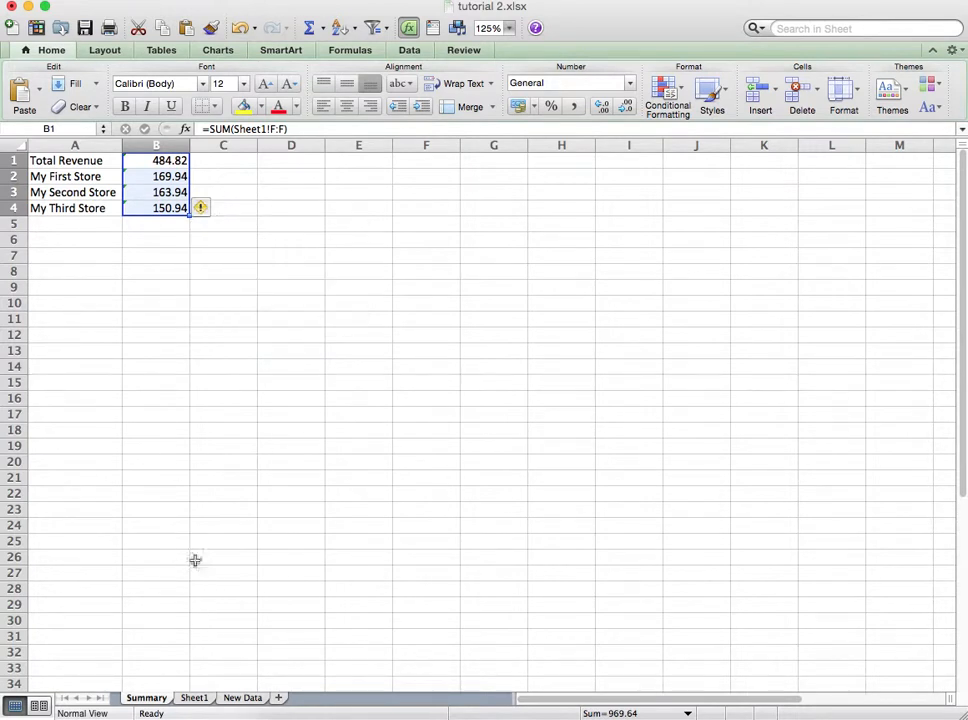
click(205, 698)
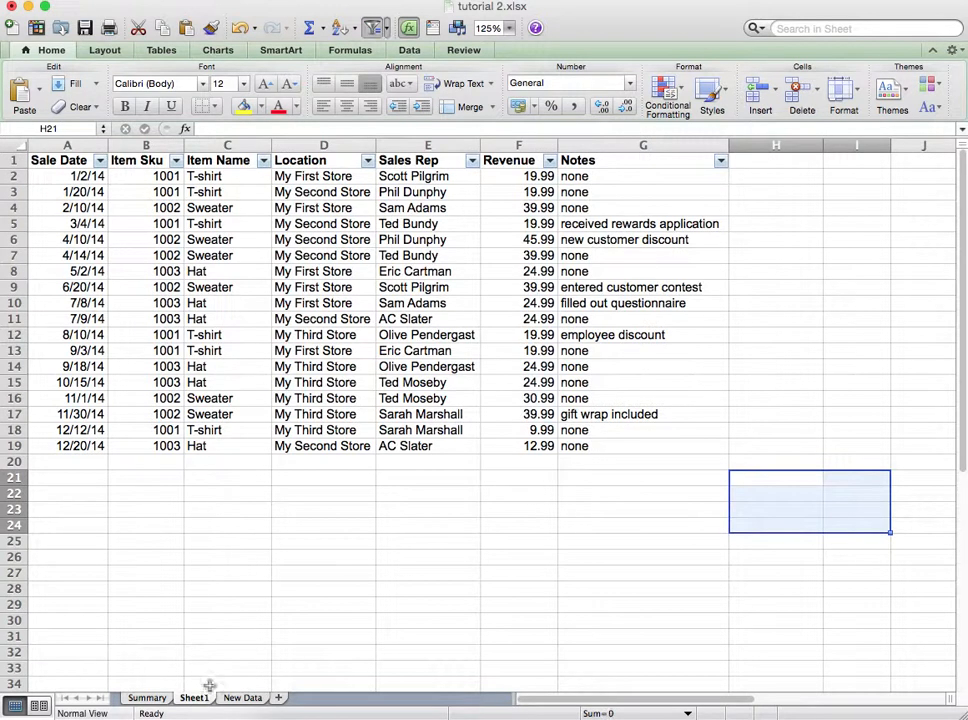
click(519, 146)
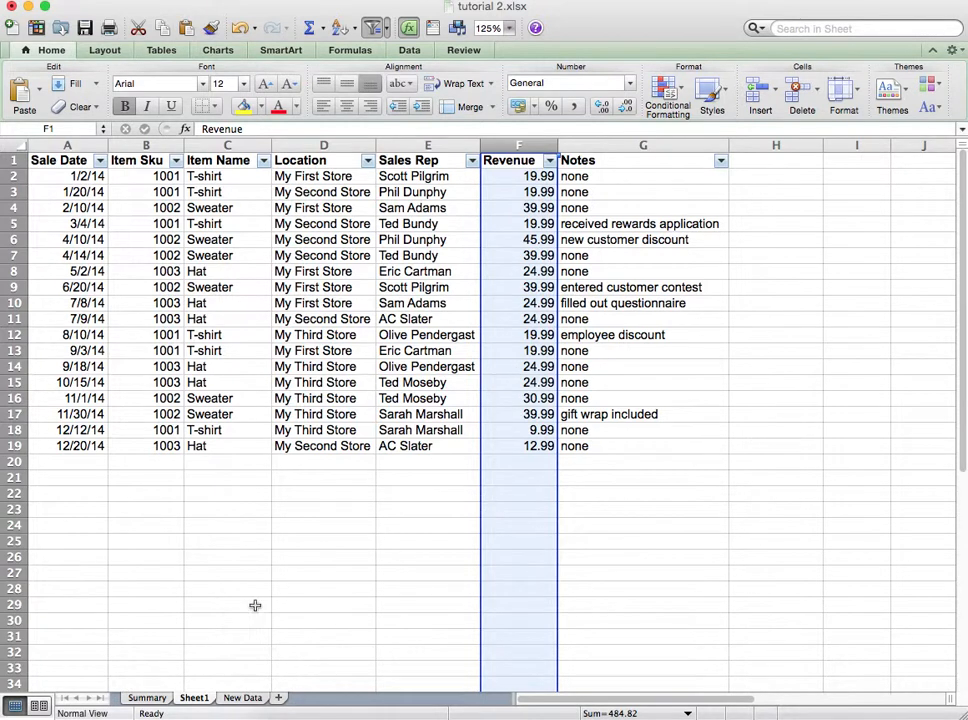
click(152, 698)
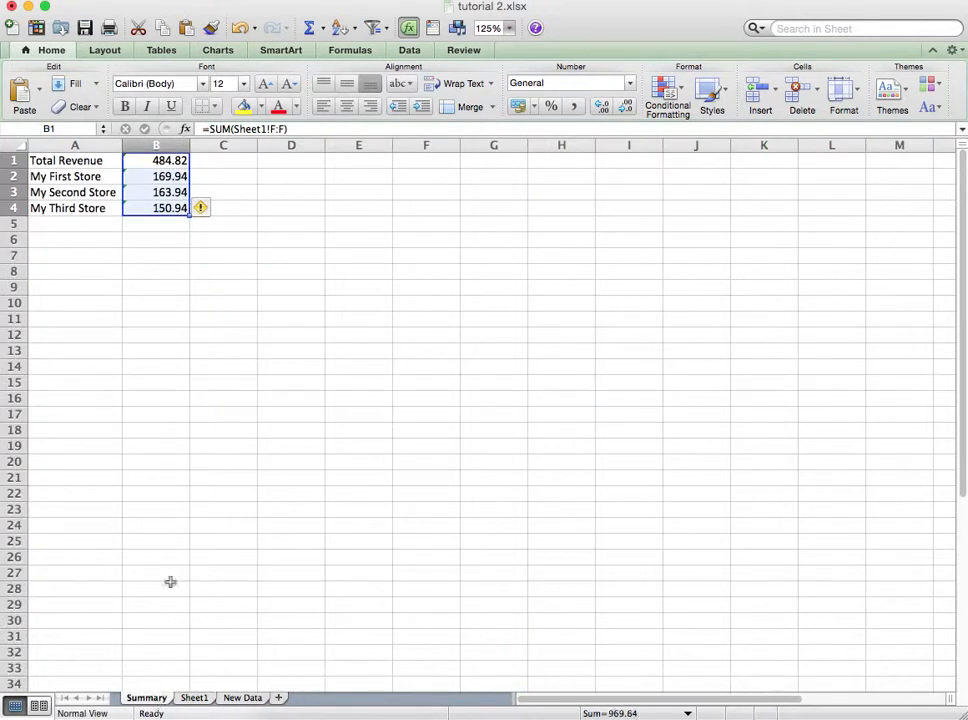
Step: Ignore the formula error flagged on the totals in B1:B4
click(201, 208)
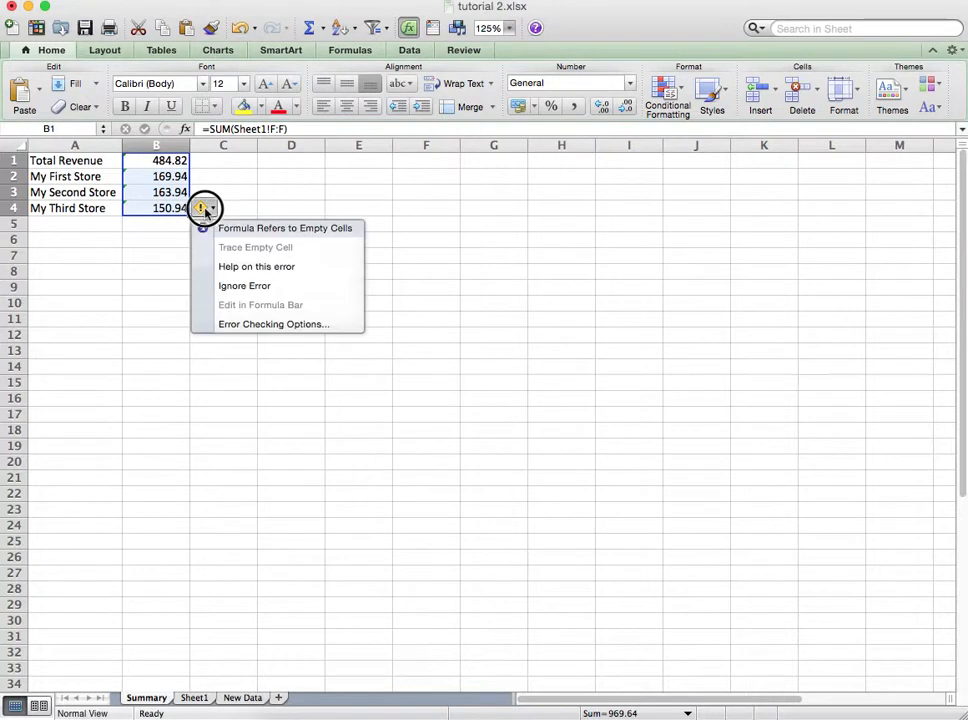
click(224, 286)
click(155, 240)
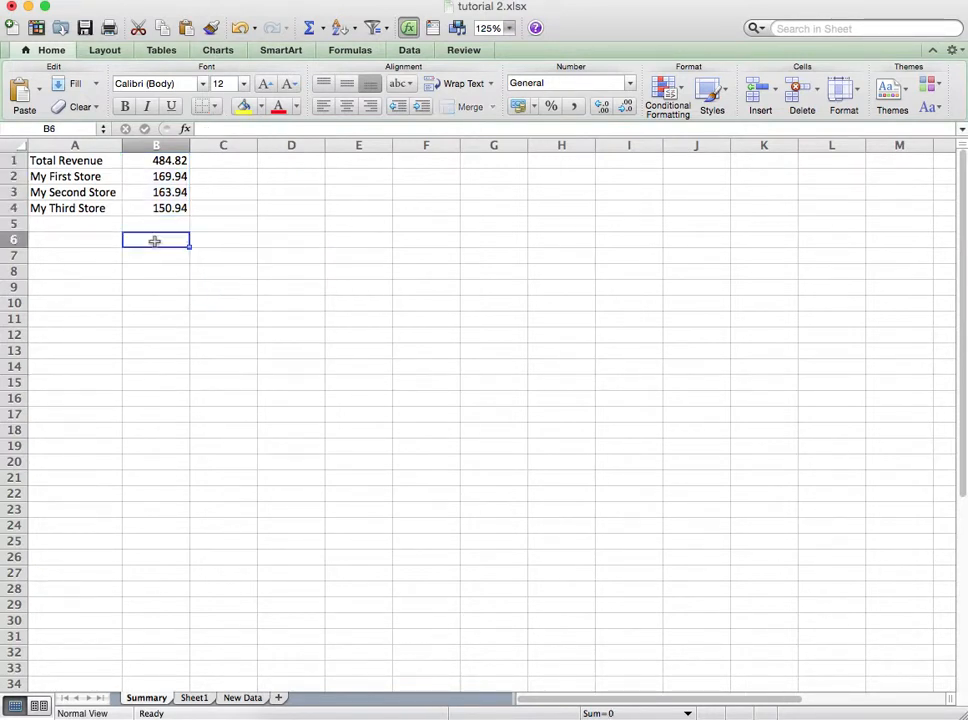
Step: Bold the Total Revenue row in A1:B1
click(70, 166)
drag(70, 166, 145, 162)
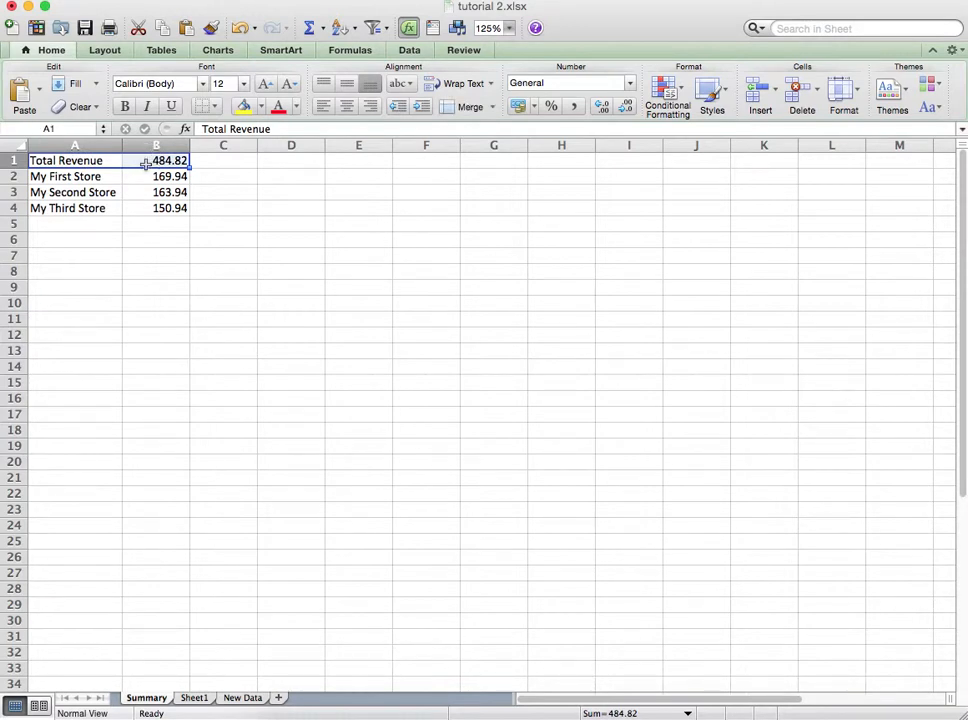
click(125, 107)
click(125, 192)
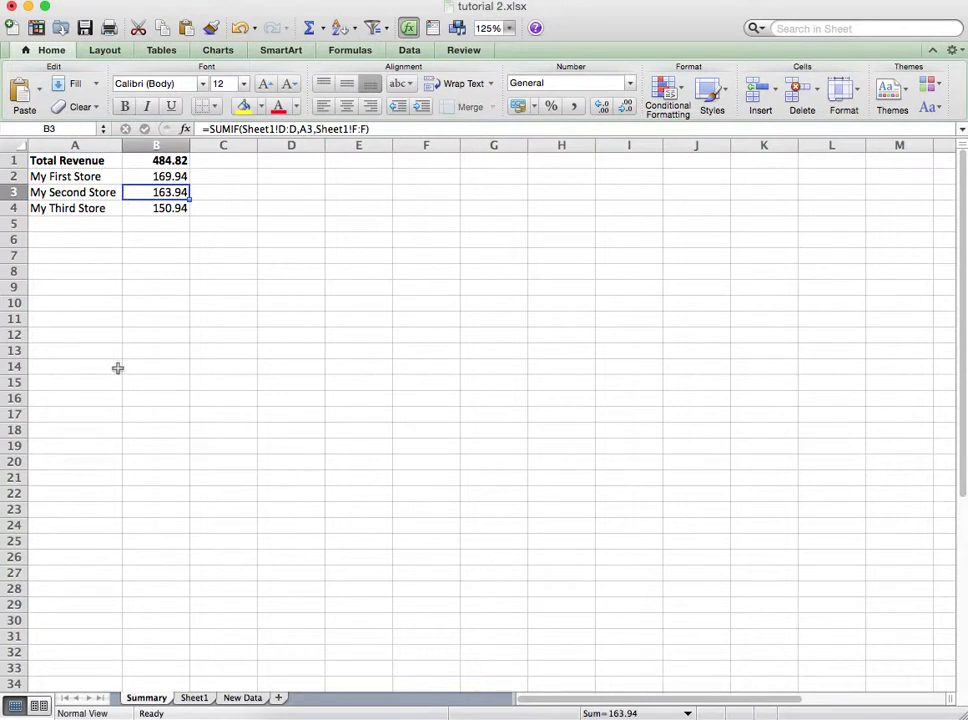
Step: Review the sales data on Sheet1 and on the New Data sheet
click(192, 697)
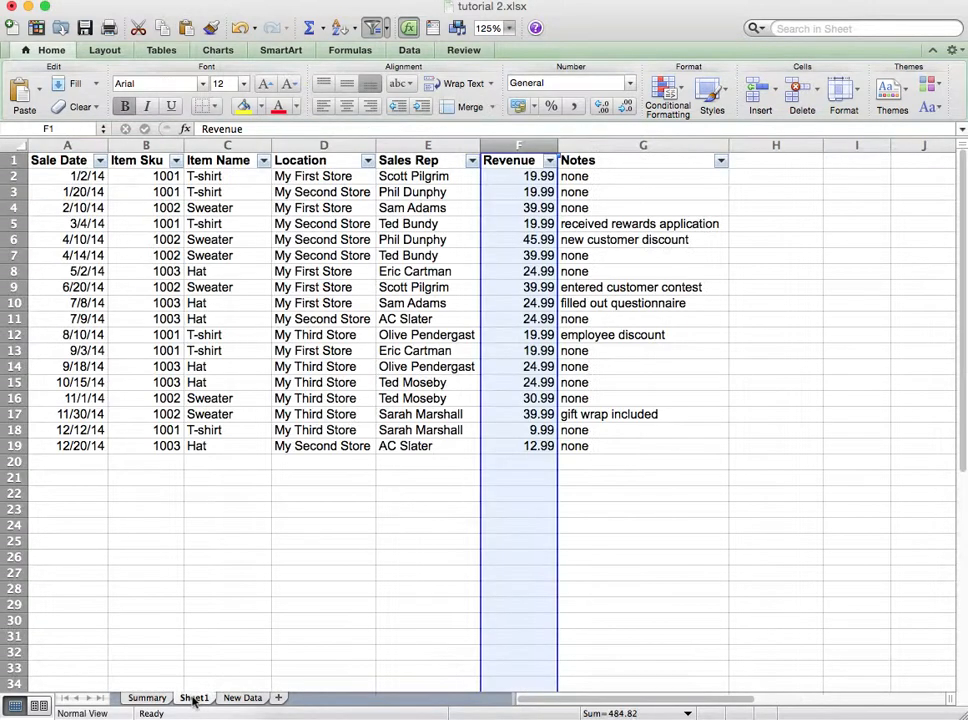
click(64, 192)
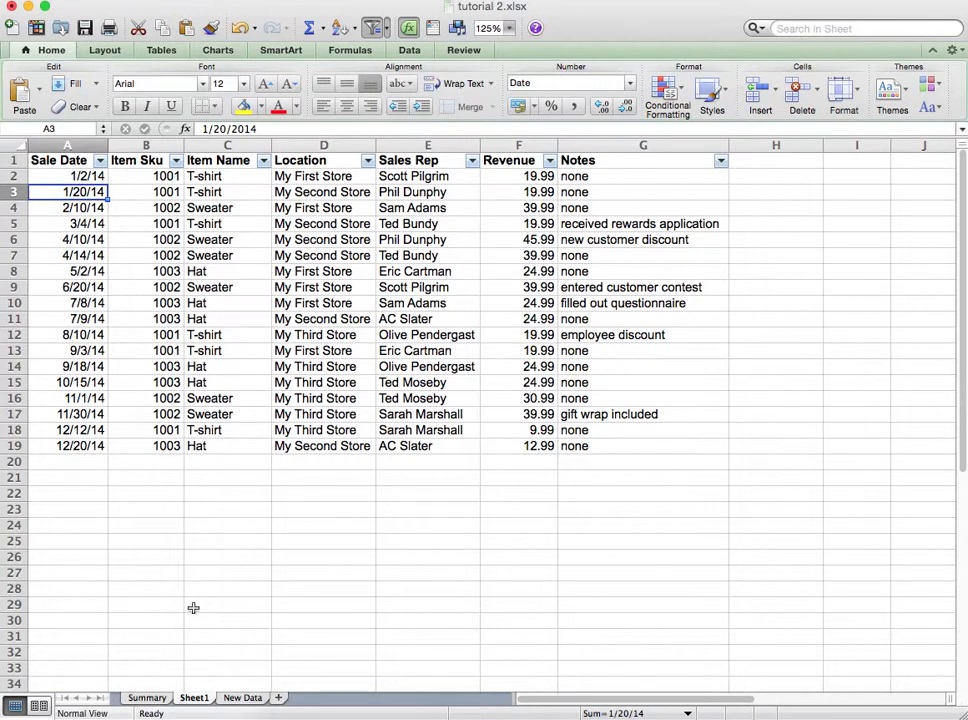
click(254, 700)
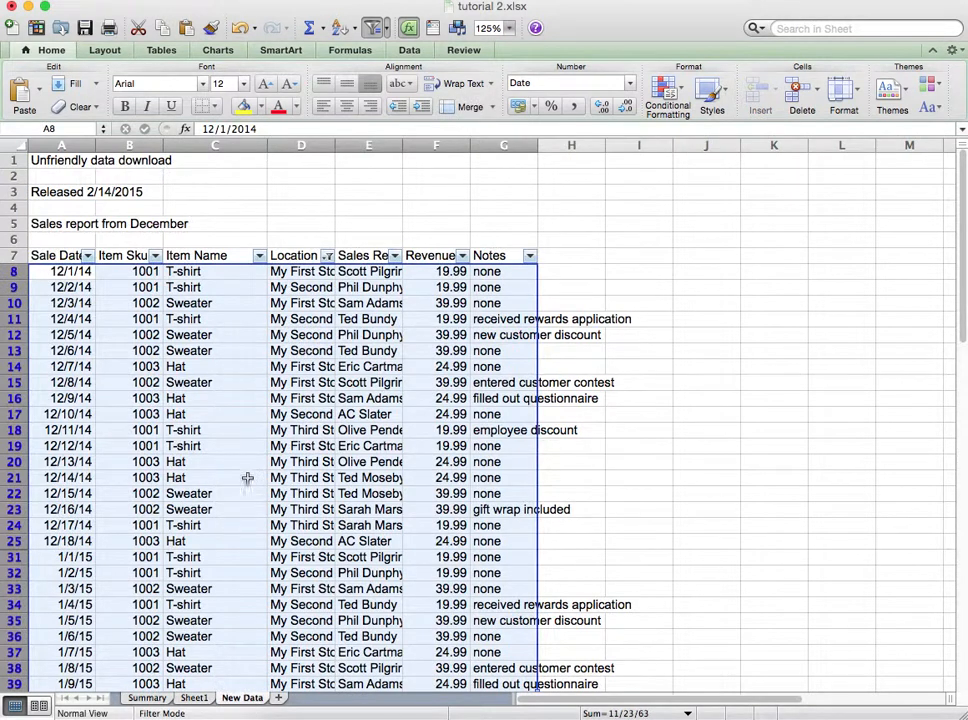
click(289, 384)
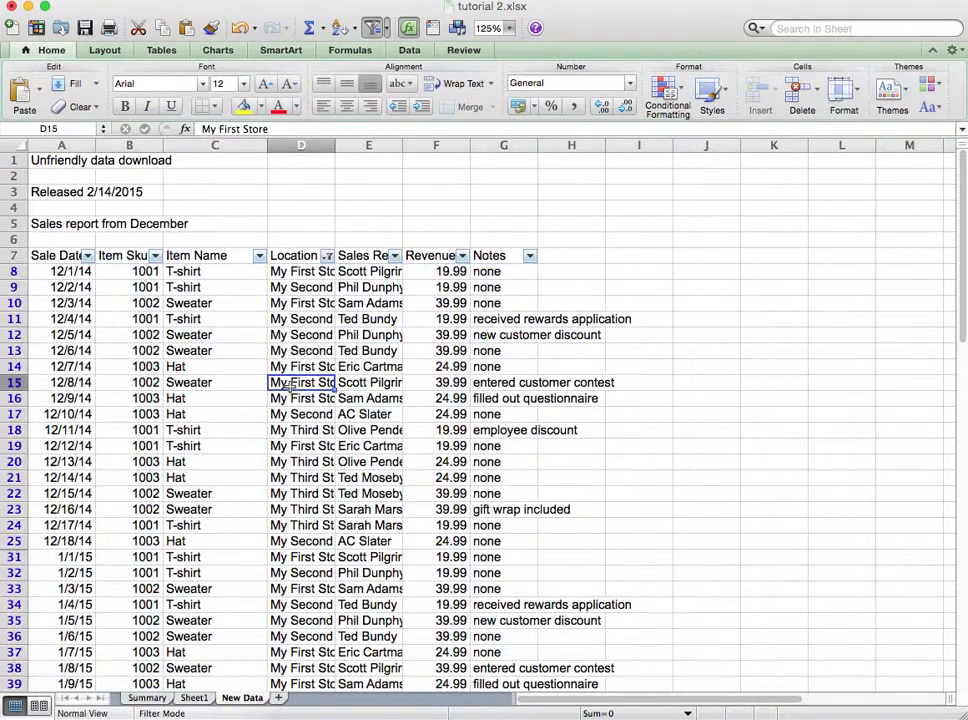
Step: Change the revenue of the 12/2/14 T-shirt sale in F9 to 9.99
click(441, 289)
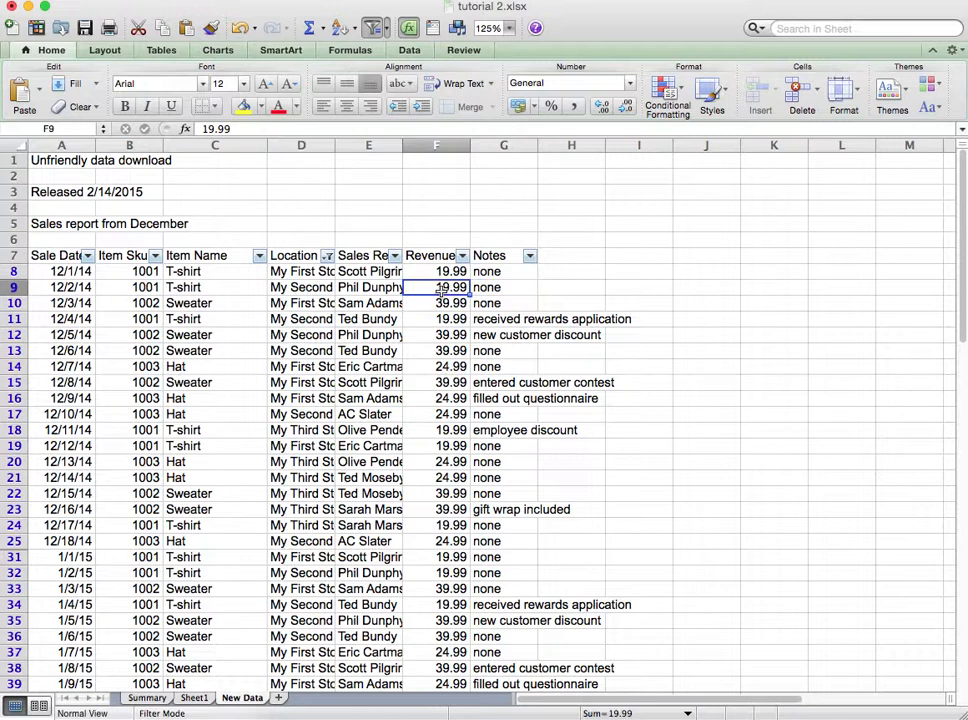
text(9.99)
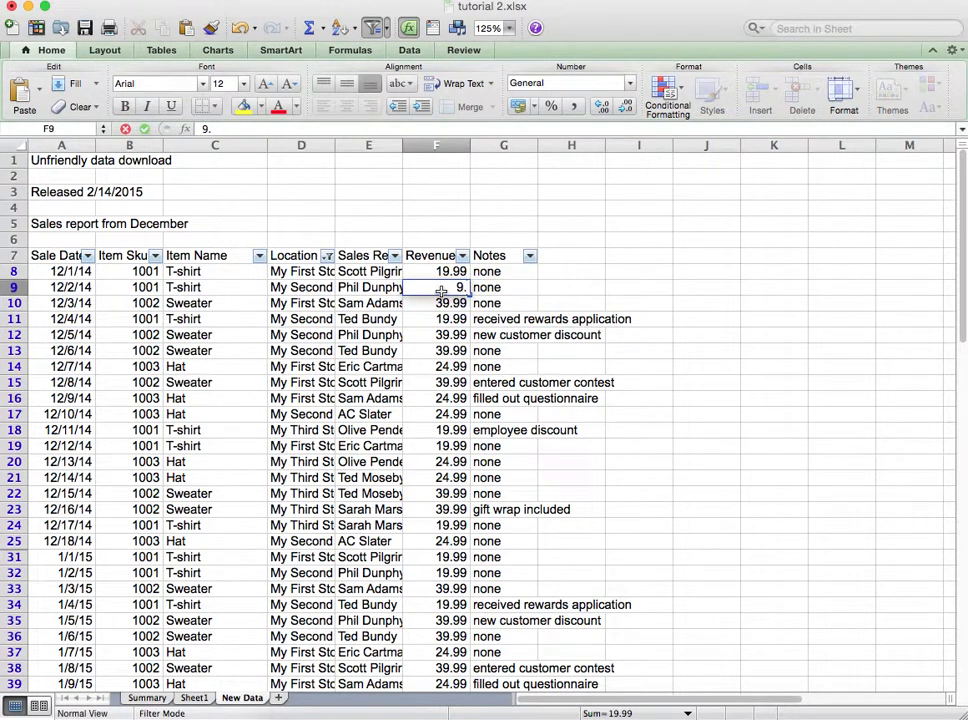
key(Return)
Step: Change the revenue of the 12/6/14 sweater sale in F13 to 45.99
key(Down)
key(Down)
key(Down)
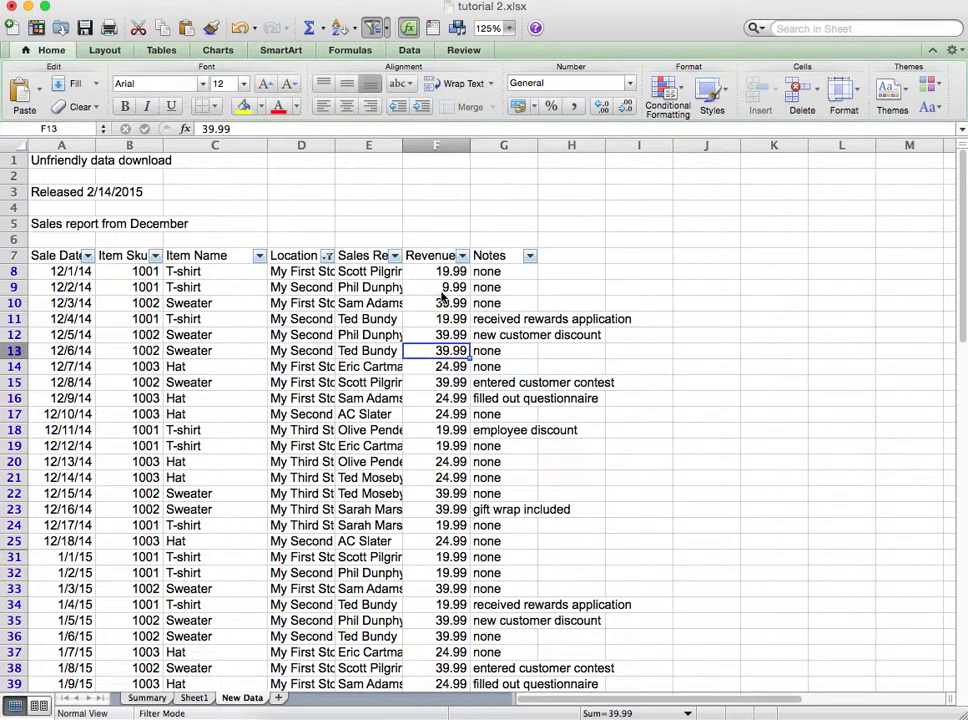
text(45.99)
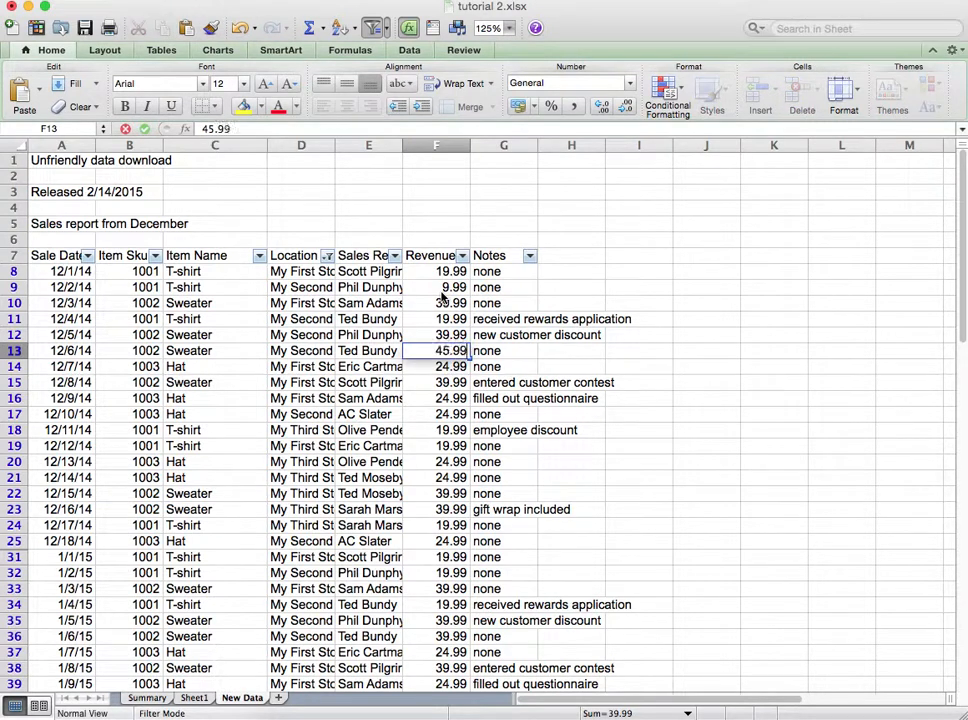
key(Return)
Step: Change the revenue of the 1/1/15 T-shirt sale in F31 to 9.99
key(Down)
key(Down)
key(Down)
key(Down)
key(Down)
key(Down)
key(Down)
key(Down)
key(Down)
key(Down)
key(Down)
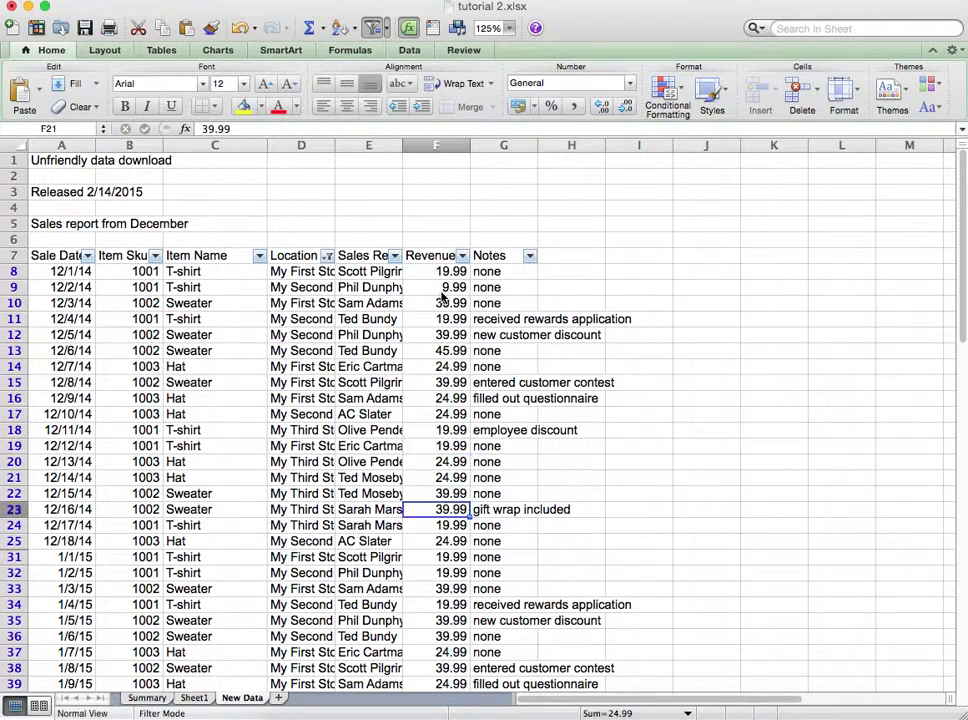
key(Down)
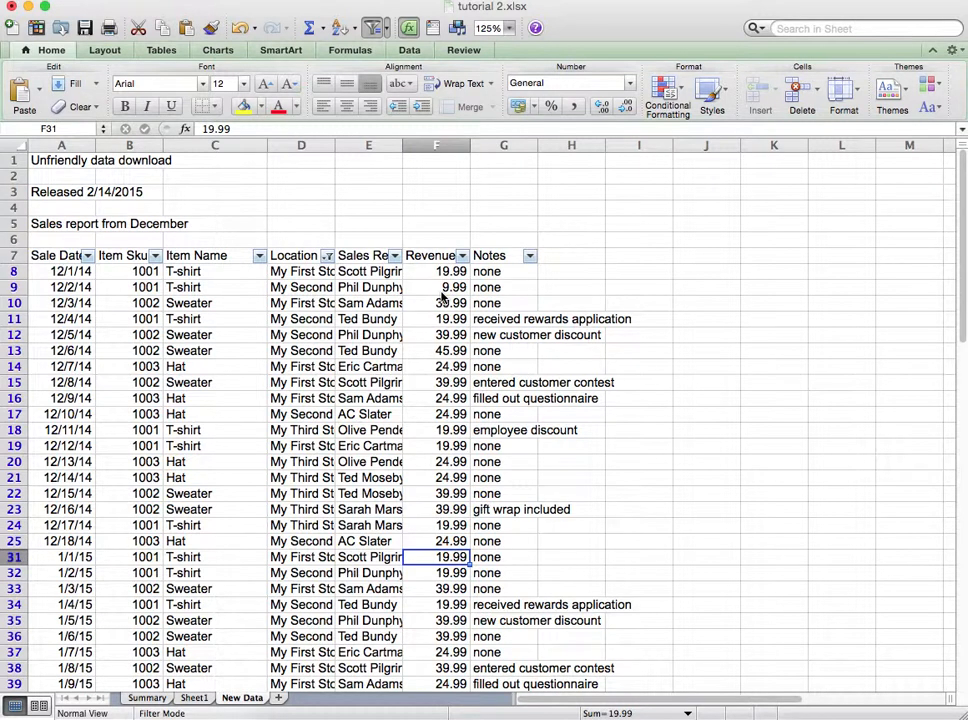
text(9.99)
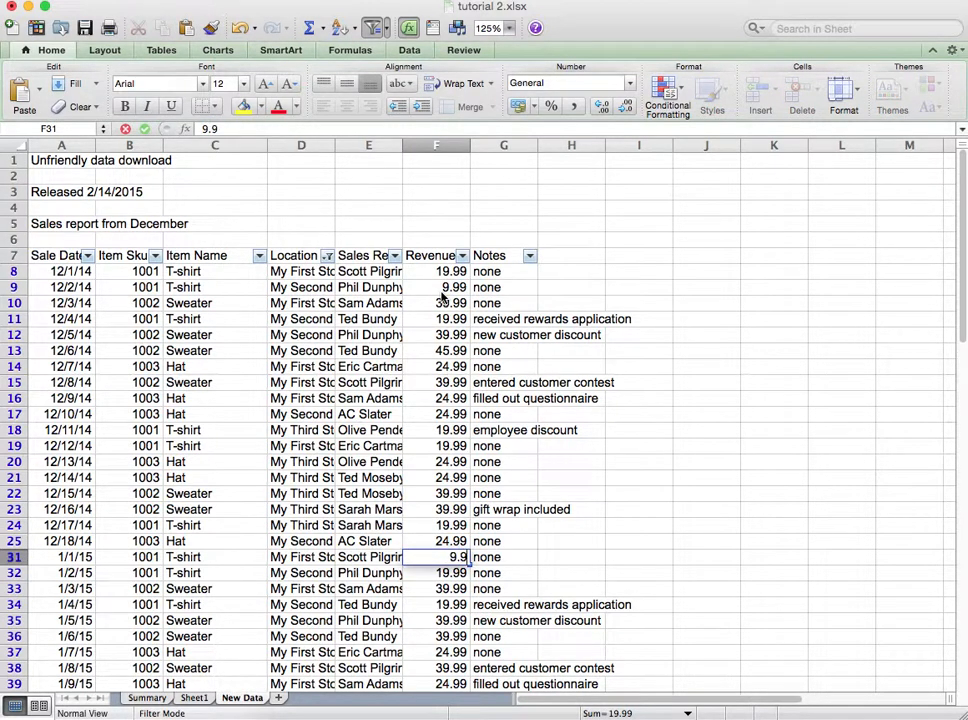
key(Return)
Step: Change the revenue of the 1/7/15 hat sale in F37 to 12.99
key(Down)
key(Down)
key(Down)
key(Down)
key(Down)
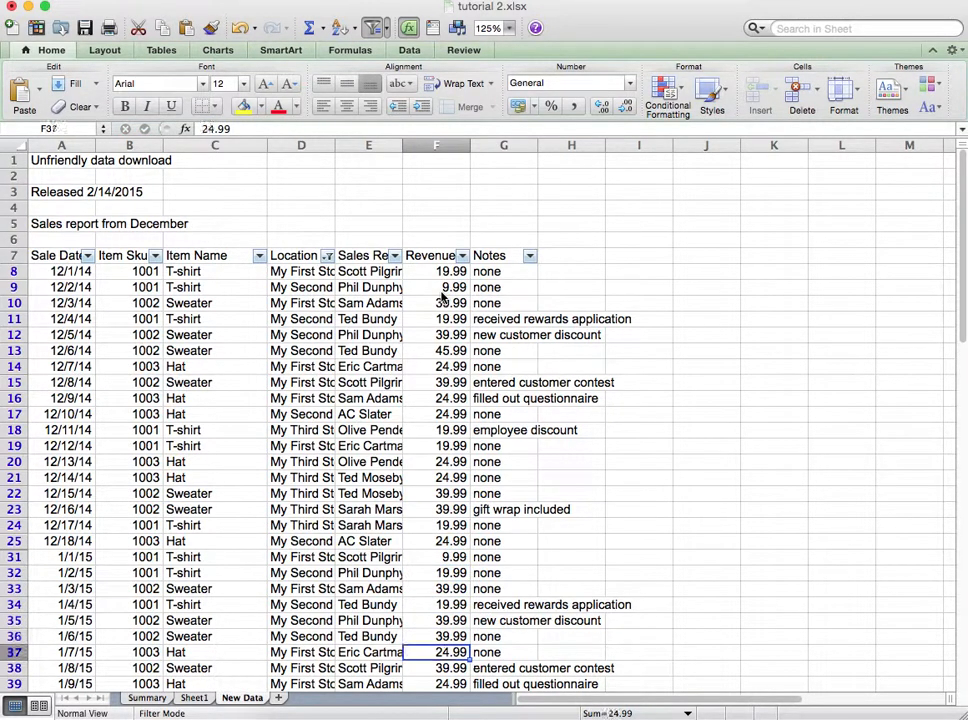
text(12.99)
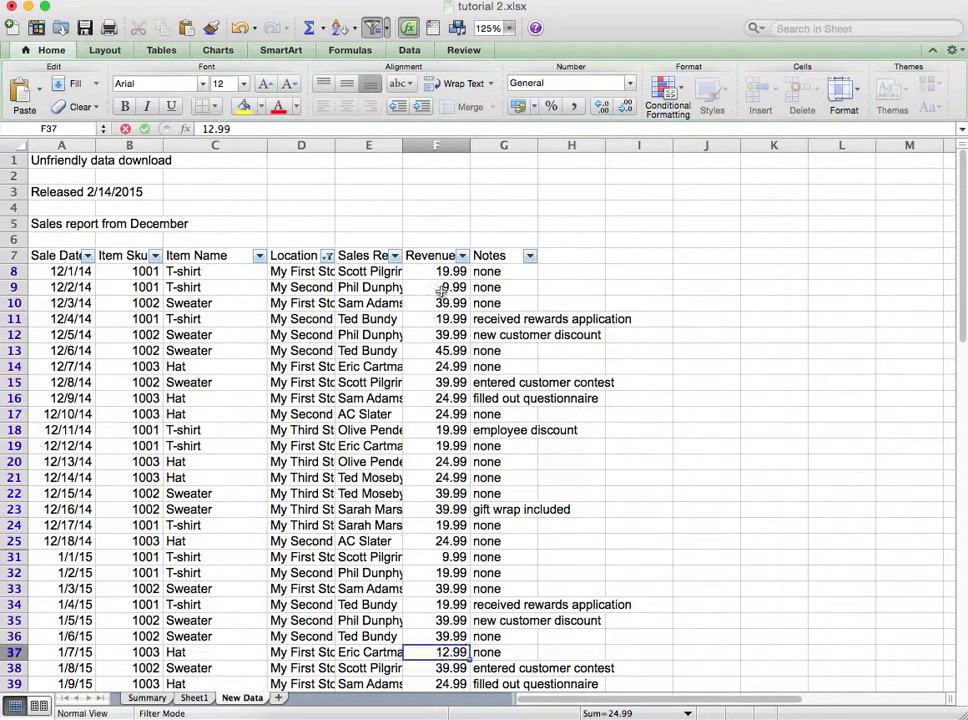
key(Return)
Step: Change the revenue of the 12/15/14 sweater sale in F22 to 65.99
key(Up)
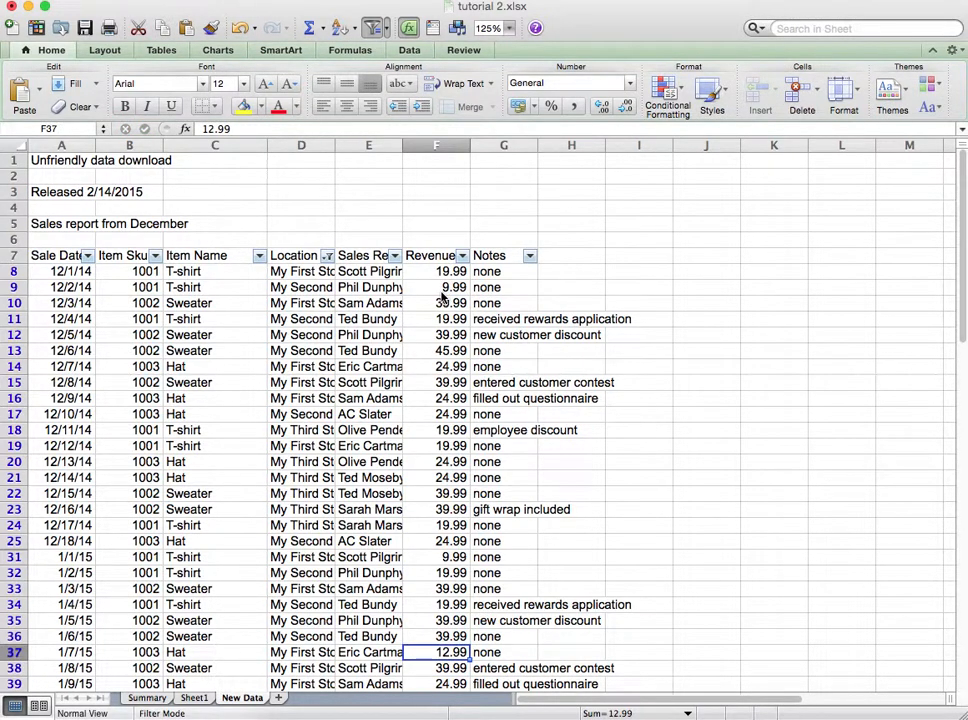
key(Up)
key(Up)
key(Up)
key(Up)
key(Up)
key(Up)
key(Up)
key(Up)
key(Up)
key(Up)
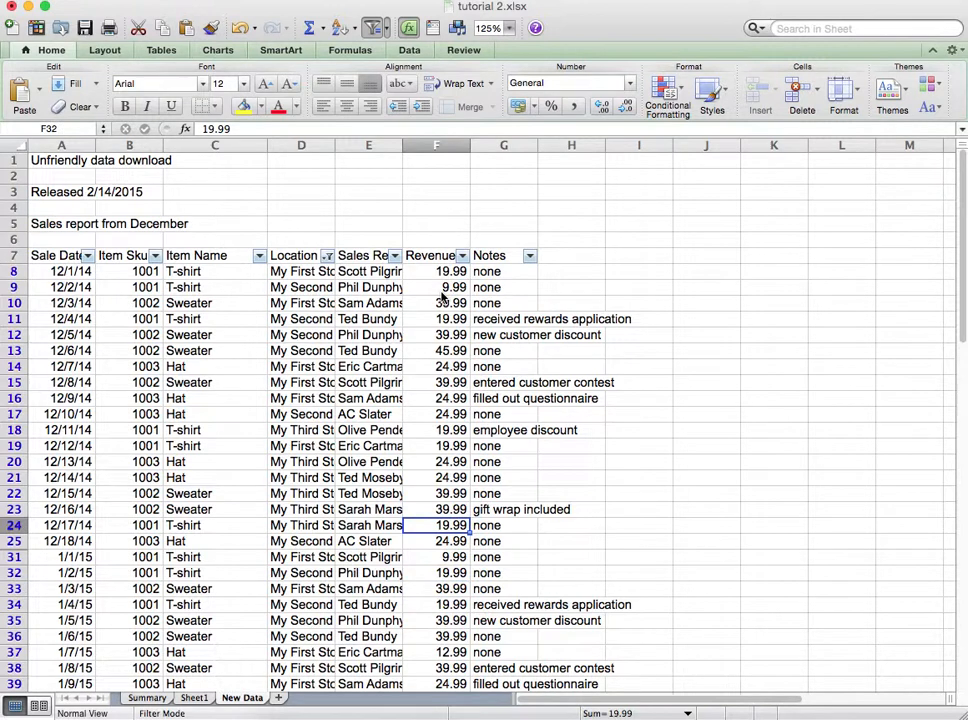
key(Up)
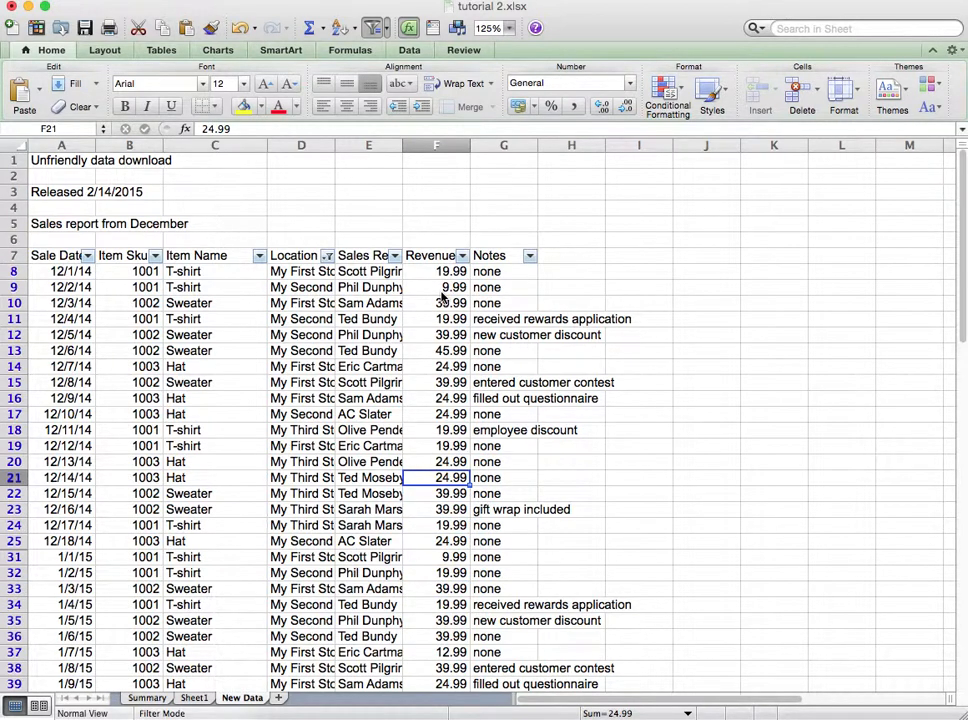
key(Down)
text(65.99)
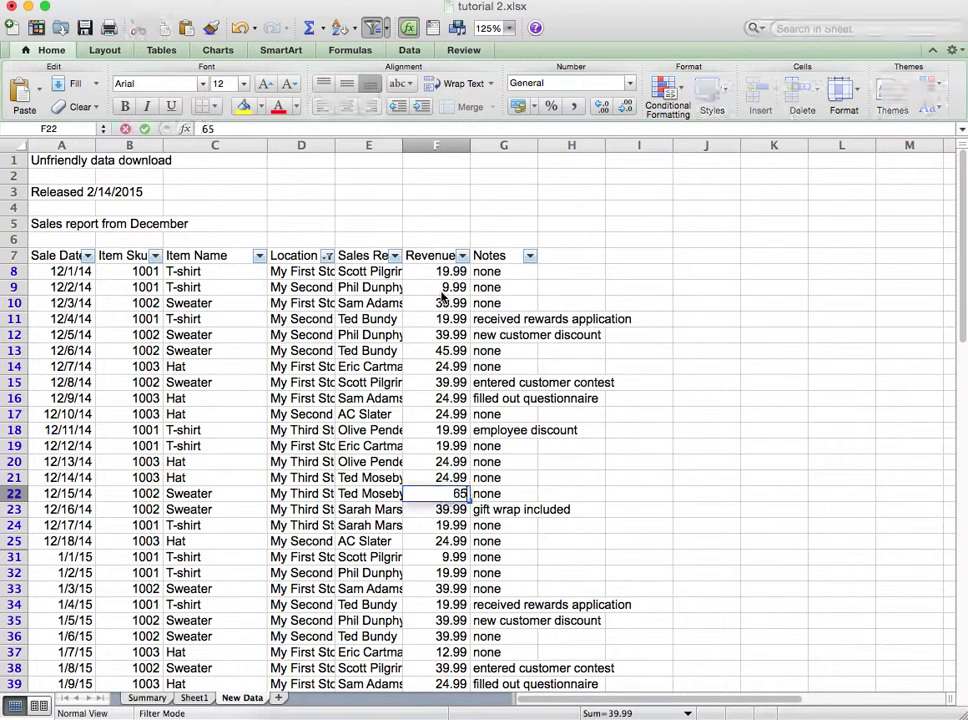
key(Return)
Step: Review the revenue values in the Revenue column of the New Data sheet
key(Down)
key(Down)
key(Down)
key(Down)
key(Down)
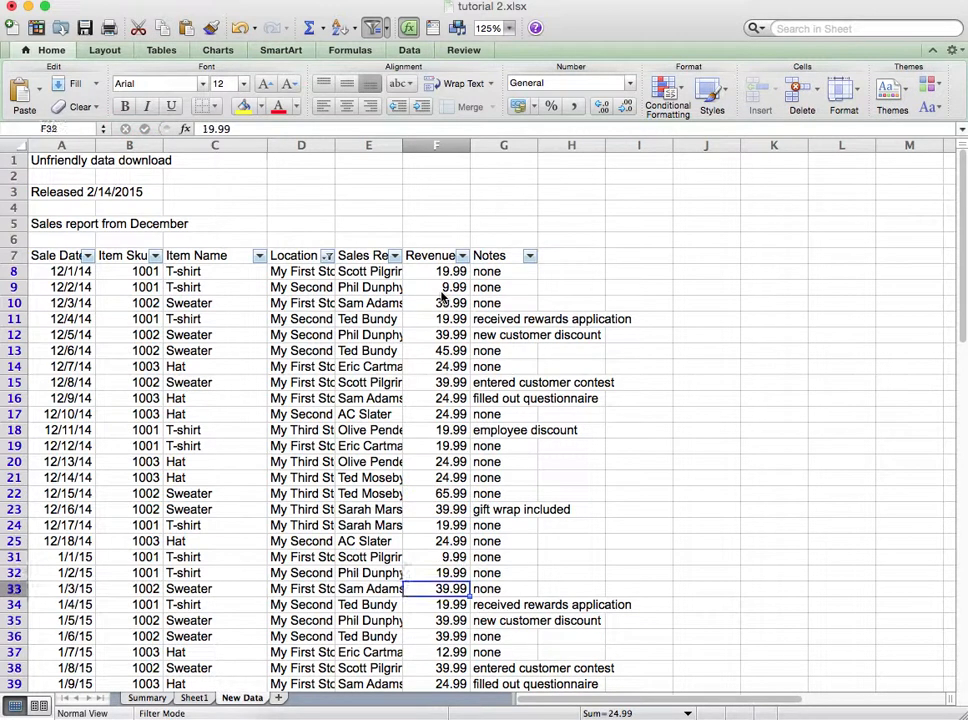
key(Down)
key(Down)
key(Down)
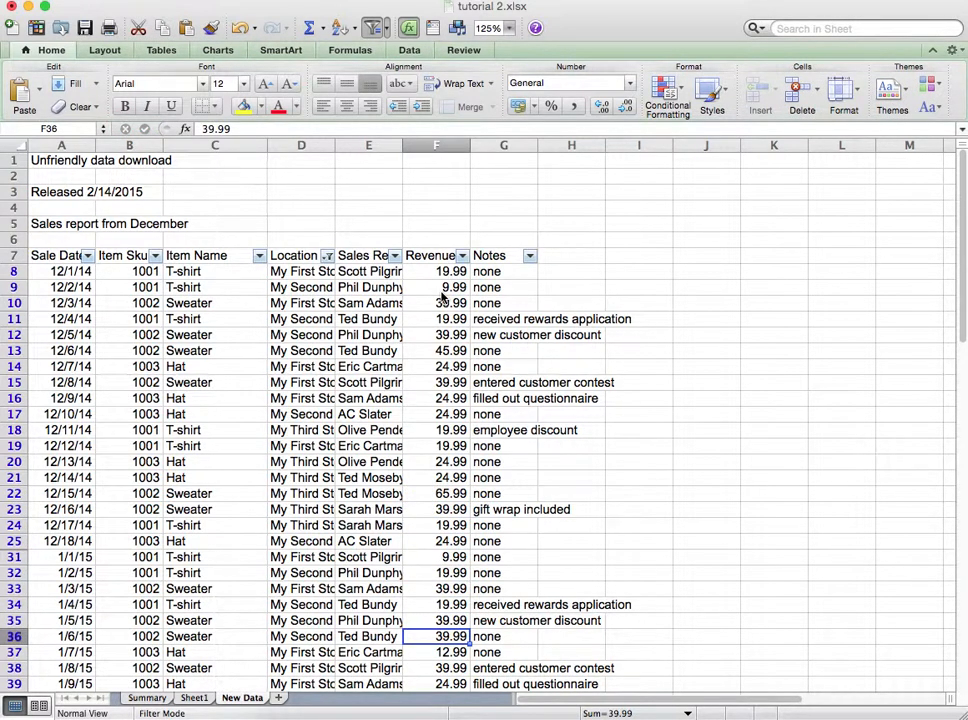
key(Up)
key(Up)
key(Up)
key(Up)
key(Up)
key(Up)
key(Up)
key(Up)
key(Up)
key(Up)
key(Up)
key(Up)
key(Up)
key(Up)
key(Up)
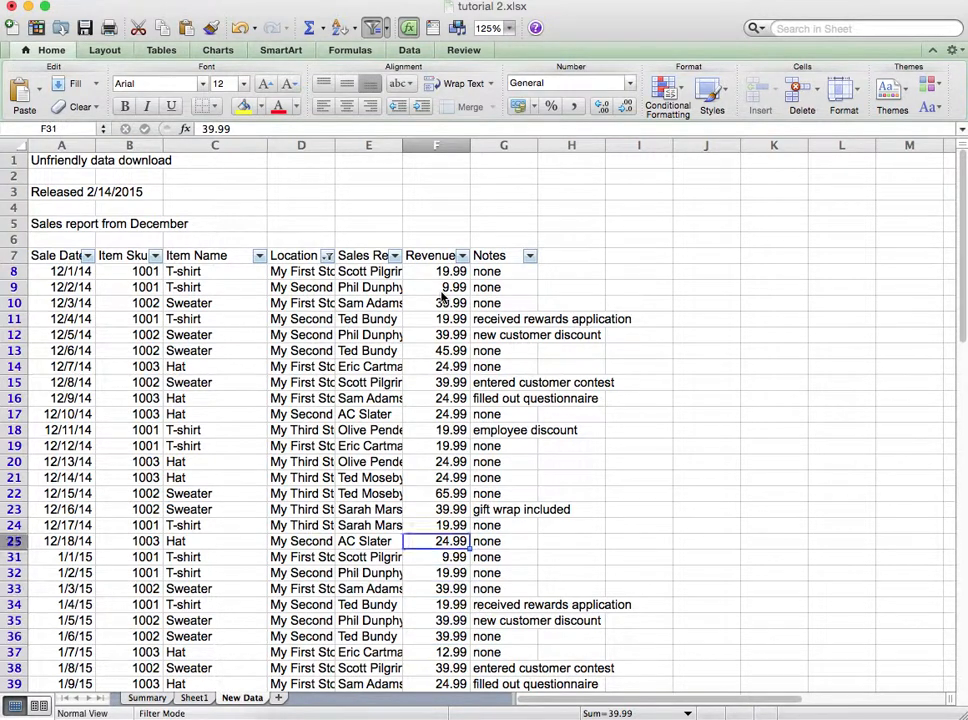
key(Up)
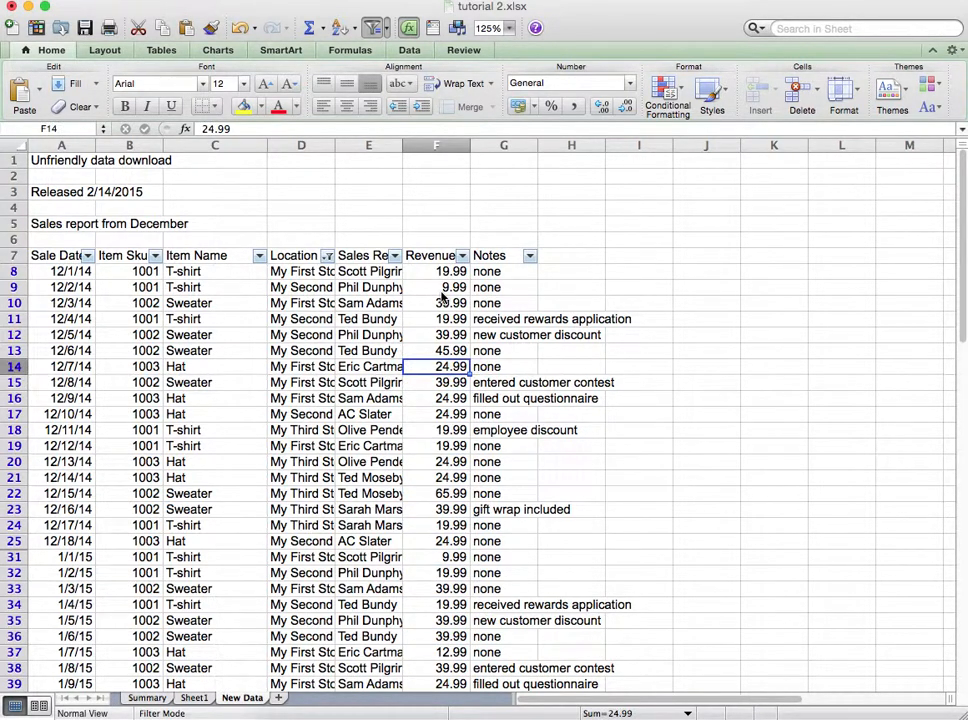
Step: Copy the sales rows from row 8 down on New Data and paste them into Sheet1 starting at A2
click(75, 271)
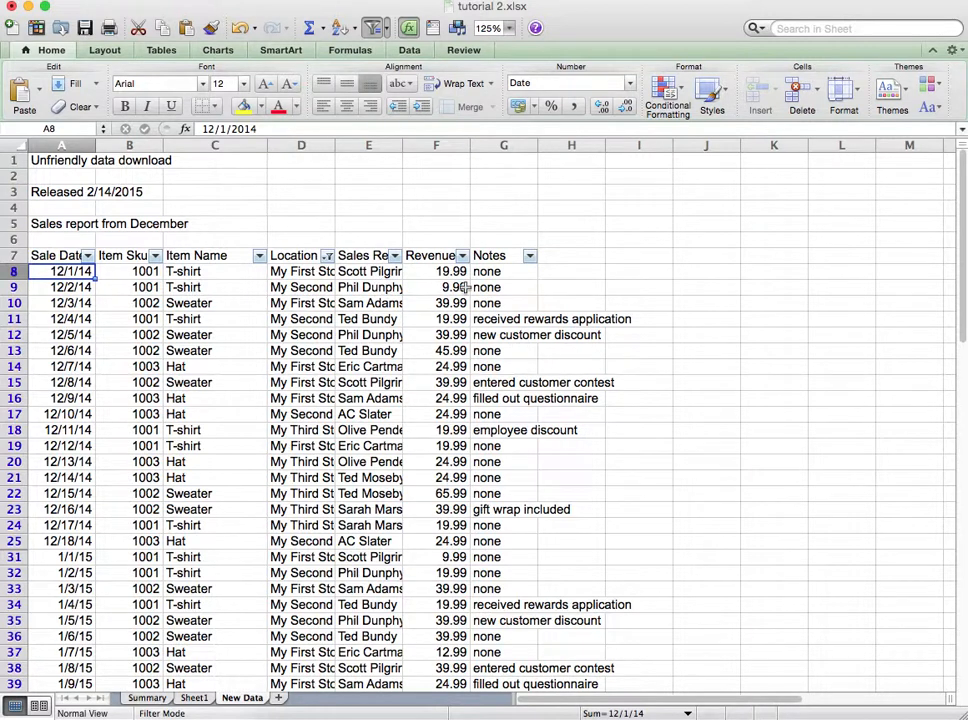
click(194, 698)
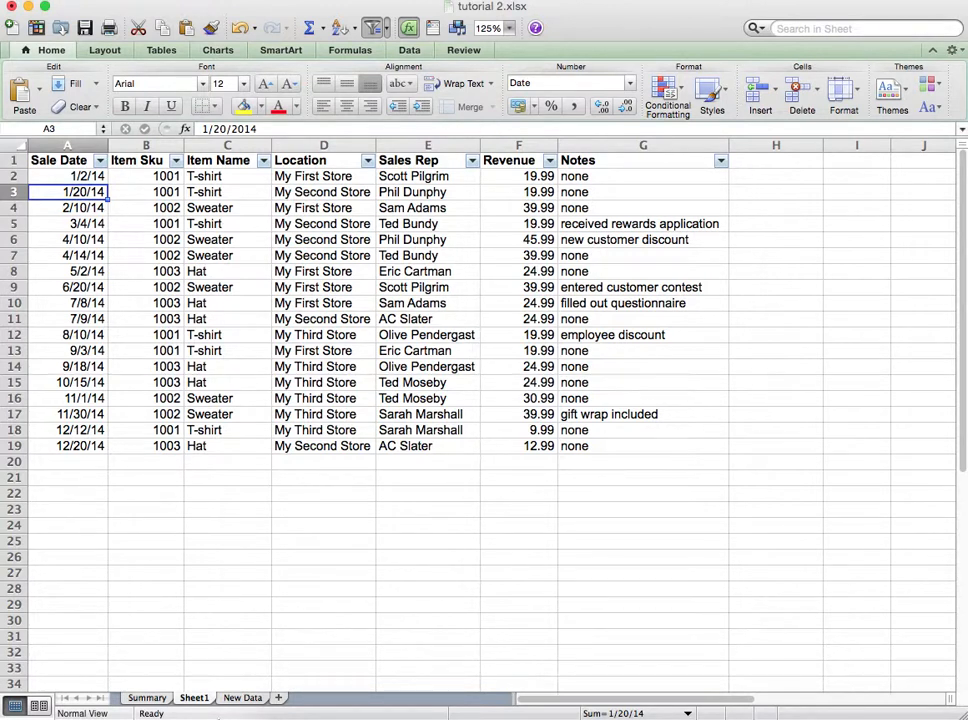
click(232, 697)
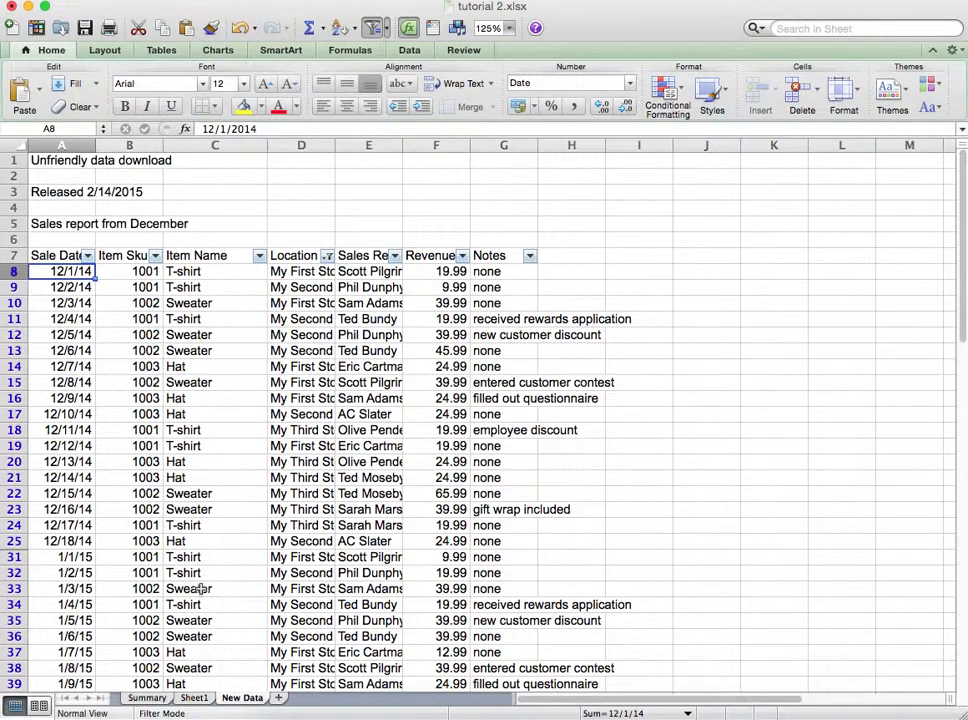
key(shift+space)
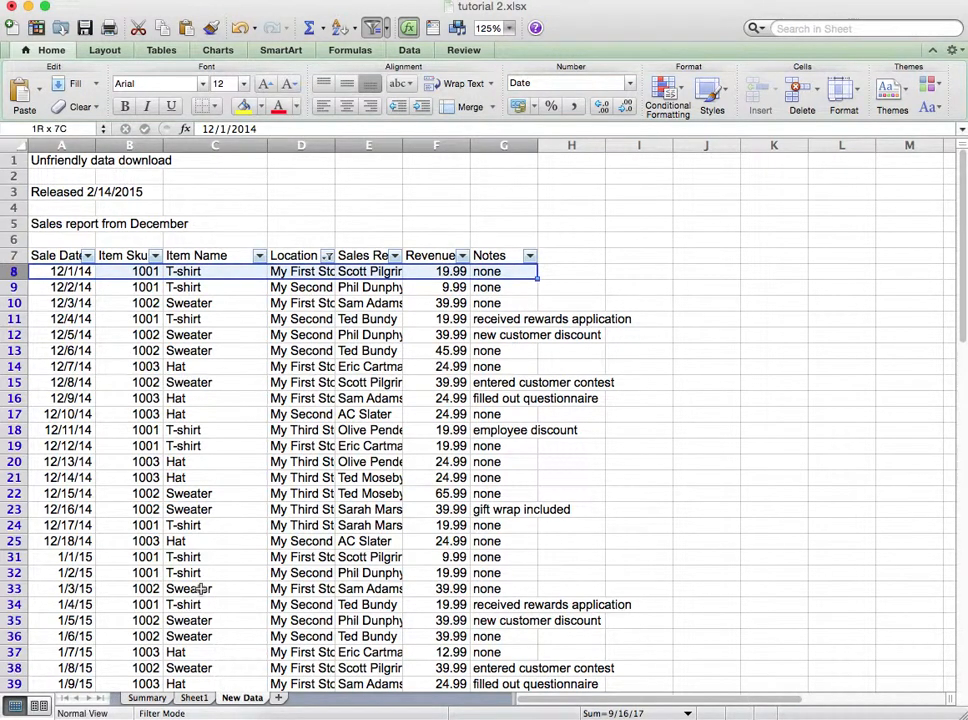
key(ctrl+shift+Down)
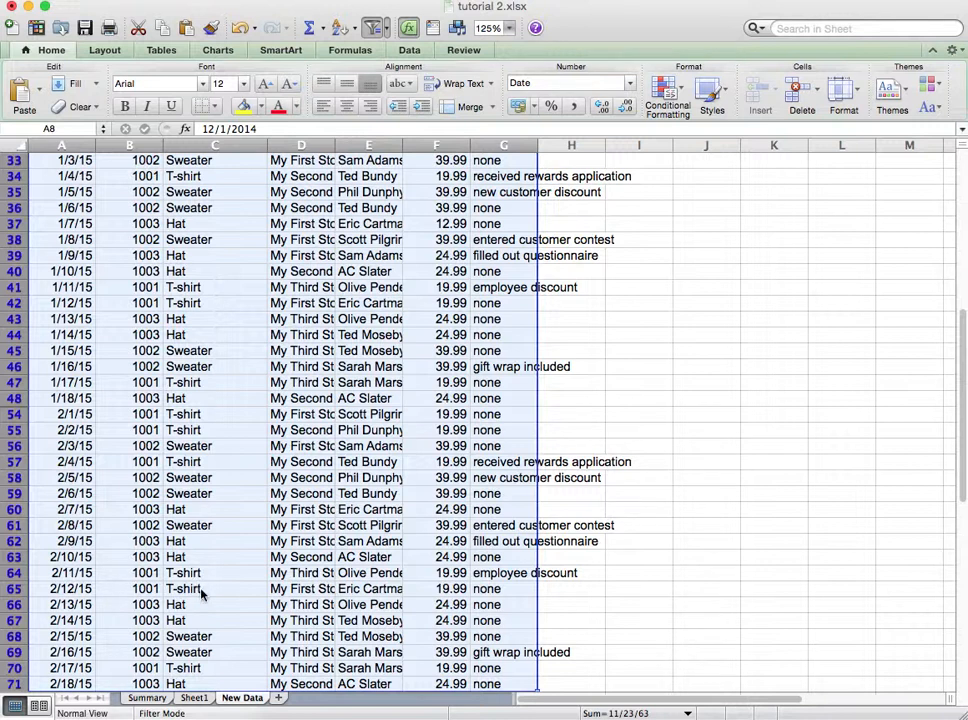
key(super+c)
scroll(200, 594, up, 10)
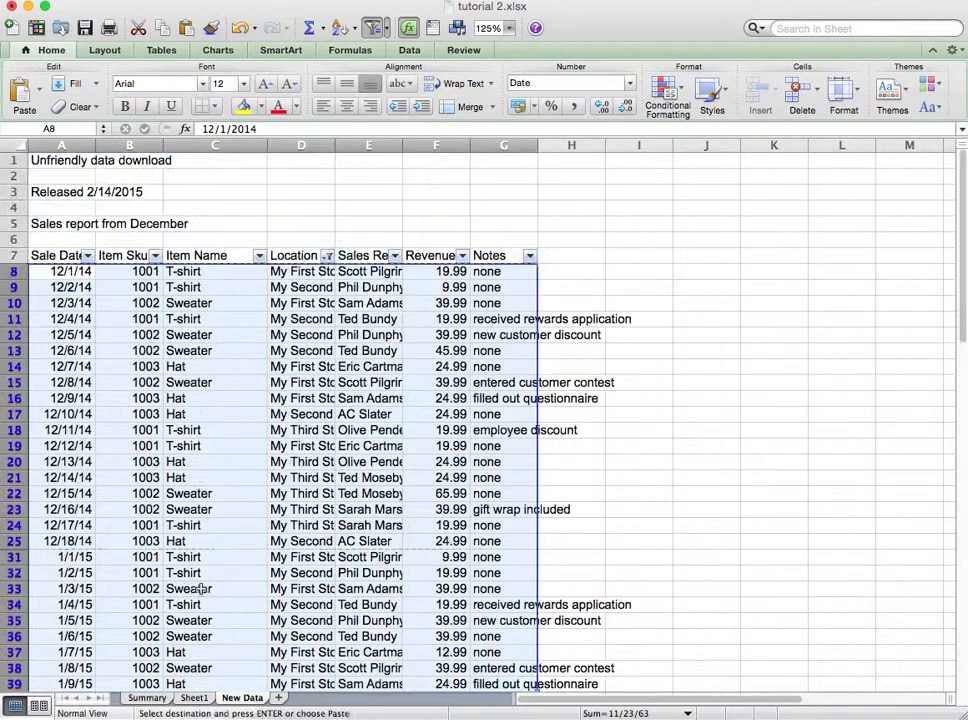
click(190, 700)
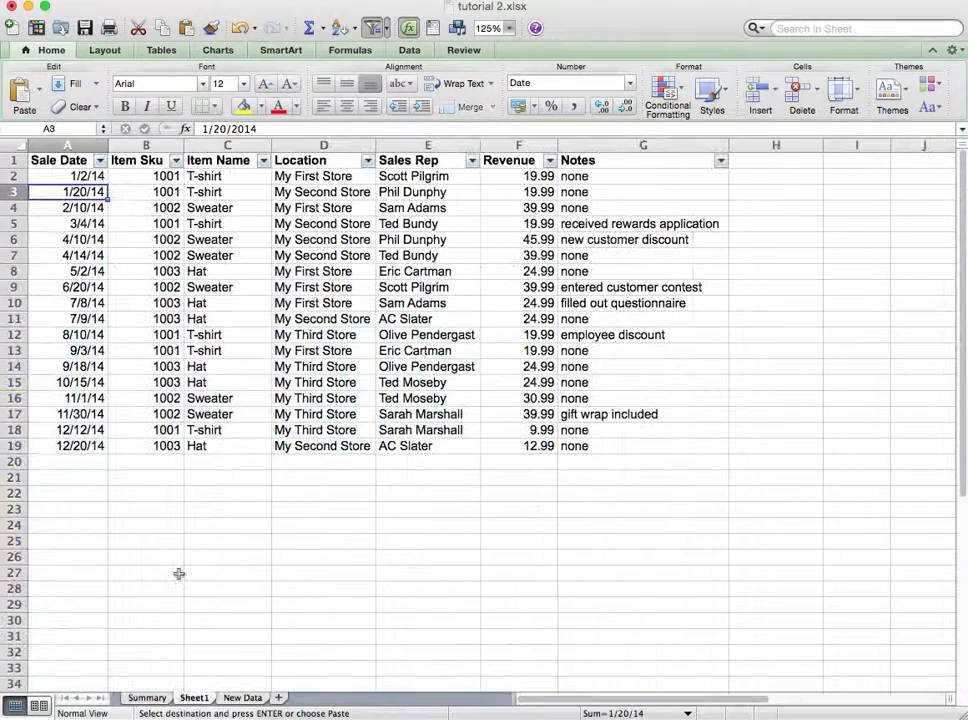
click(90, 176)
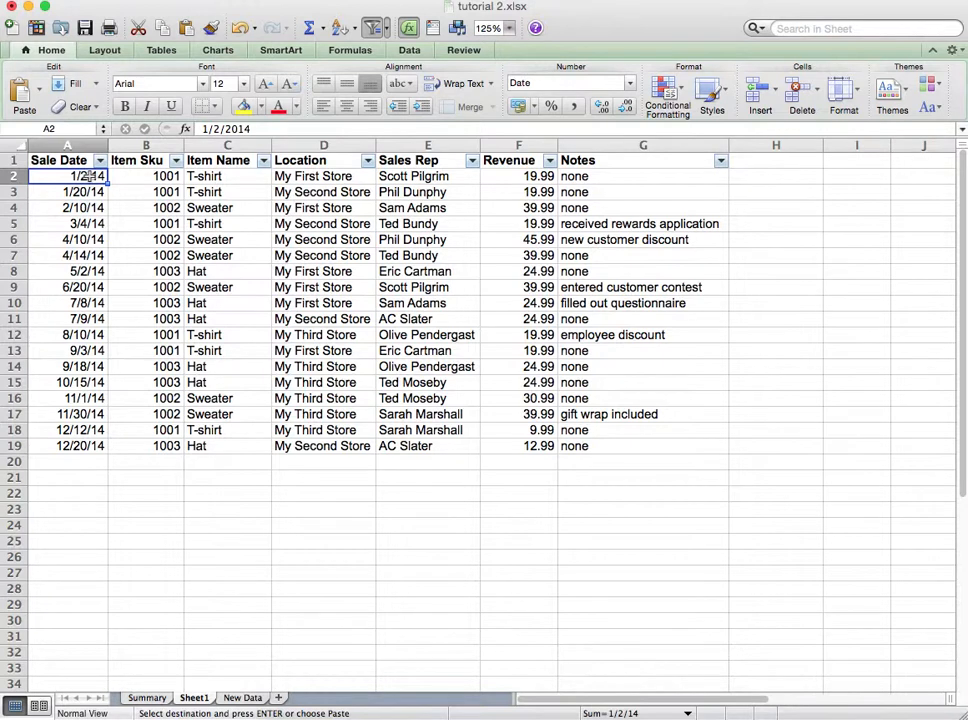
key(super+v)
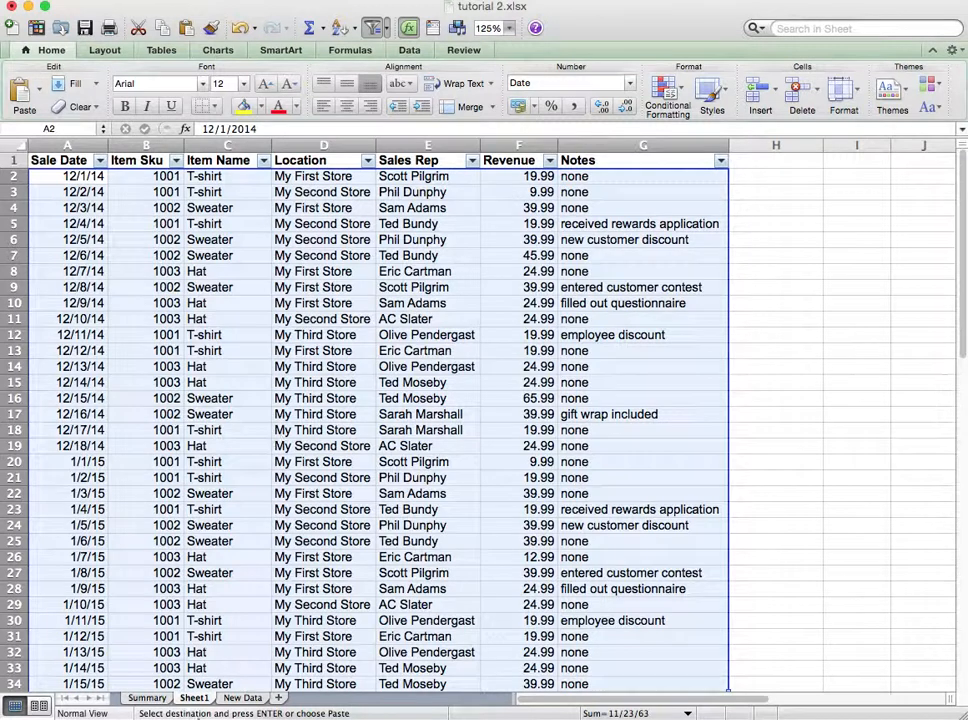
Step: Examine the store revenue totals on the Summary sheet
click(147, 698)
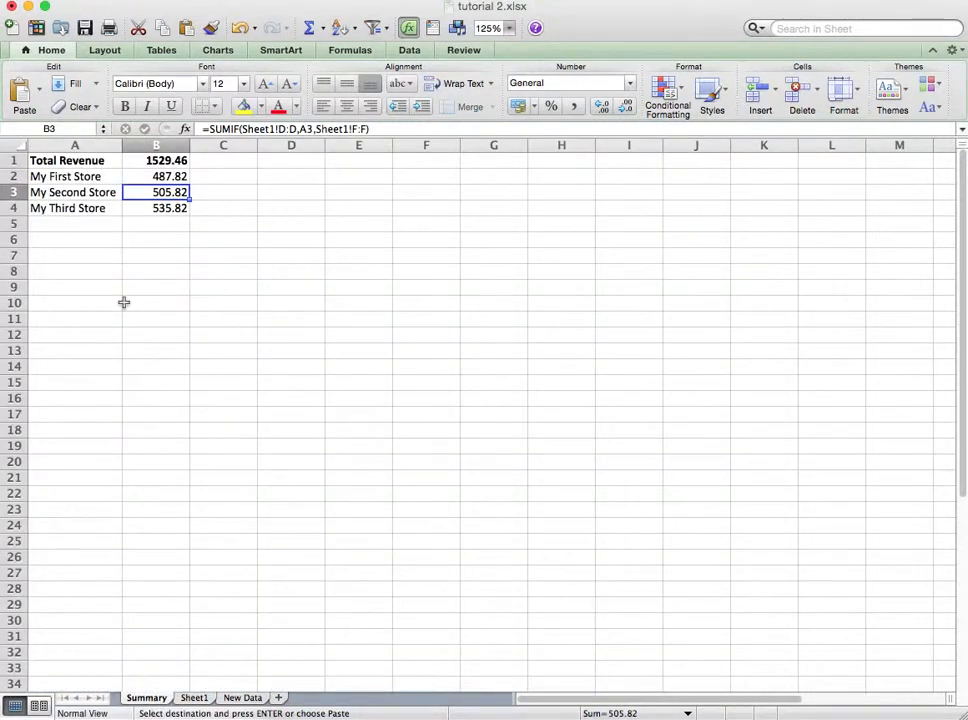
click(134, 177)
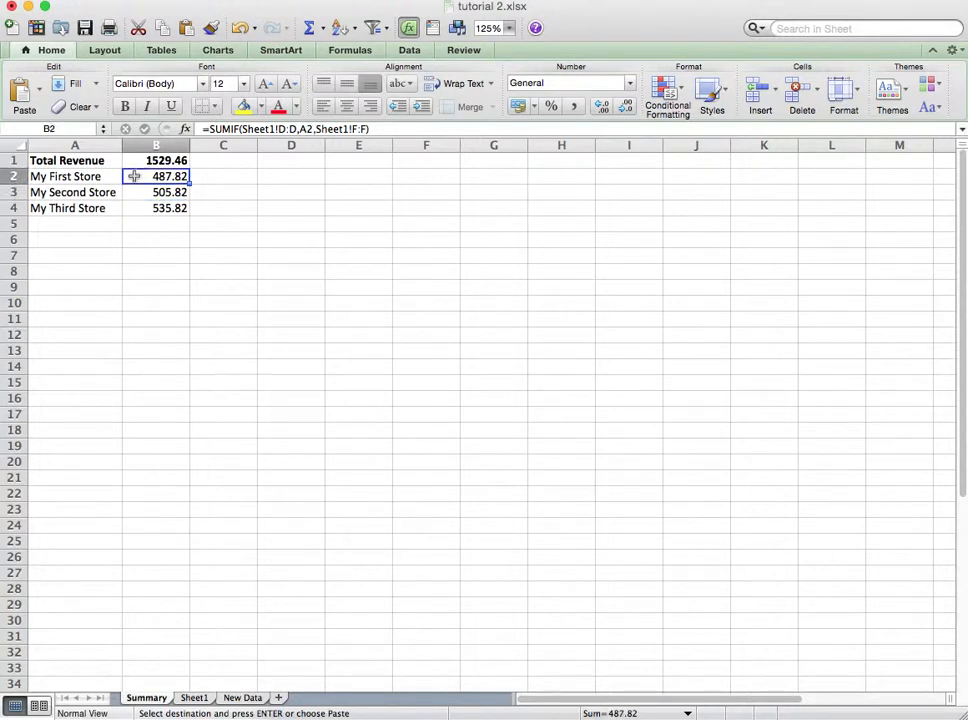